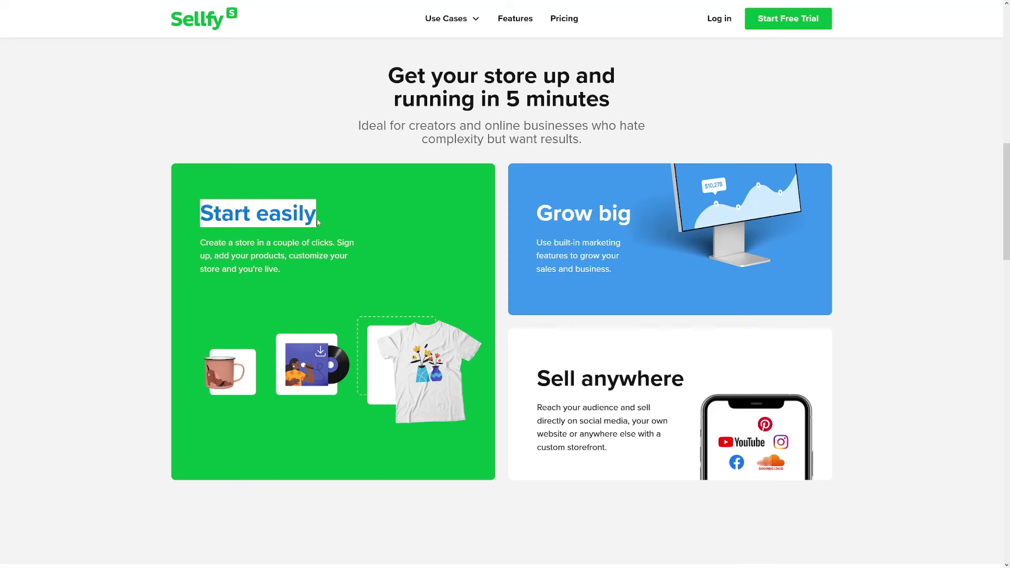
Deselect the highlighted 'Start easily' heading on Sellfy's landing page.
click(317, 222)
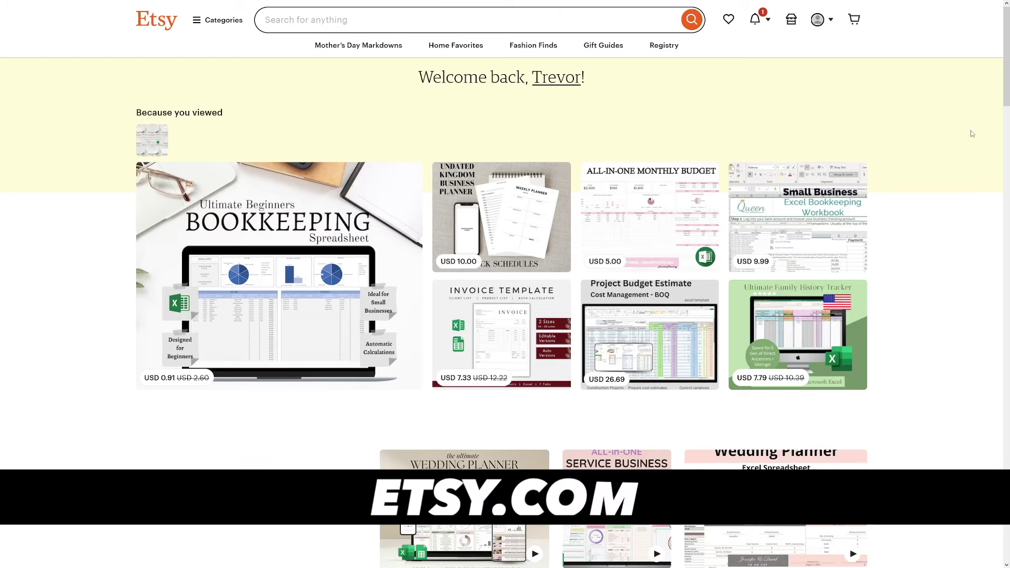
Scroll down the Etsy homepage through sponsored items, recently viewed and gift categories.
scroll(971, 133, down, 1)
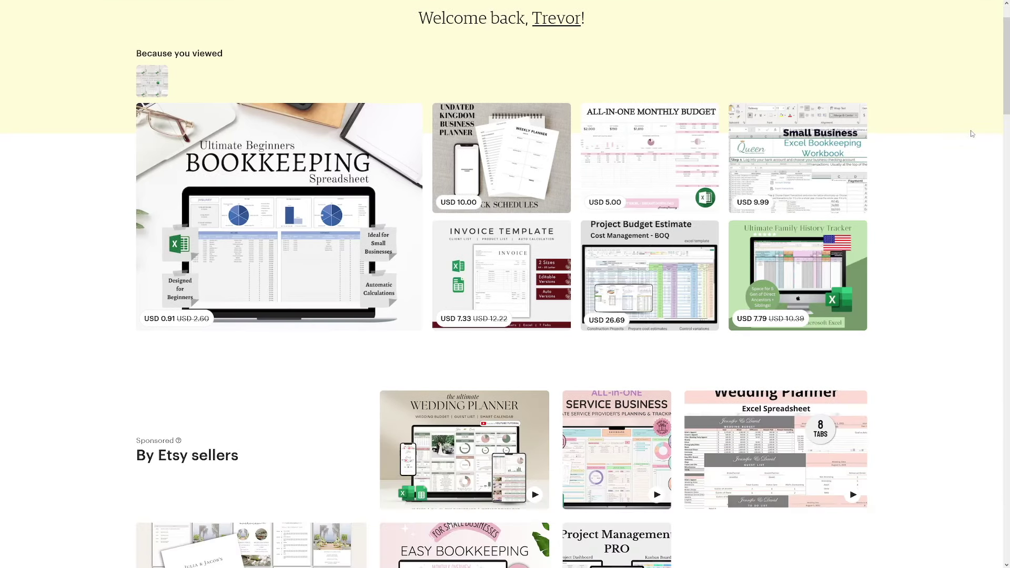
scroll(972, 134, down, 3)
scroll(971, 133, down, 1)
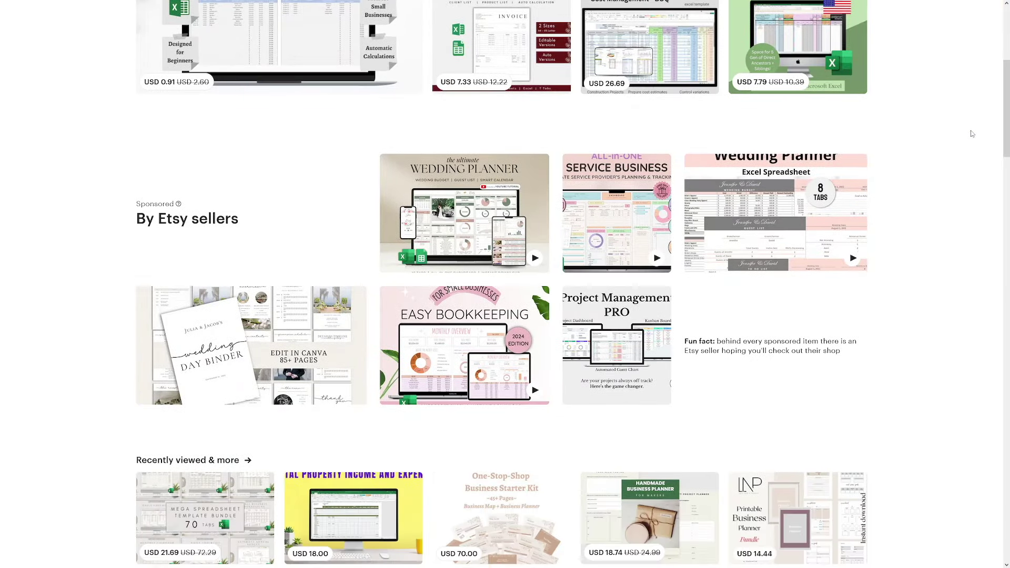
scroll(971, 134, down, 1)
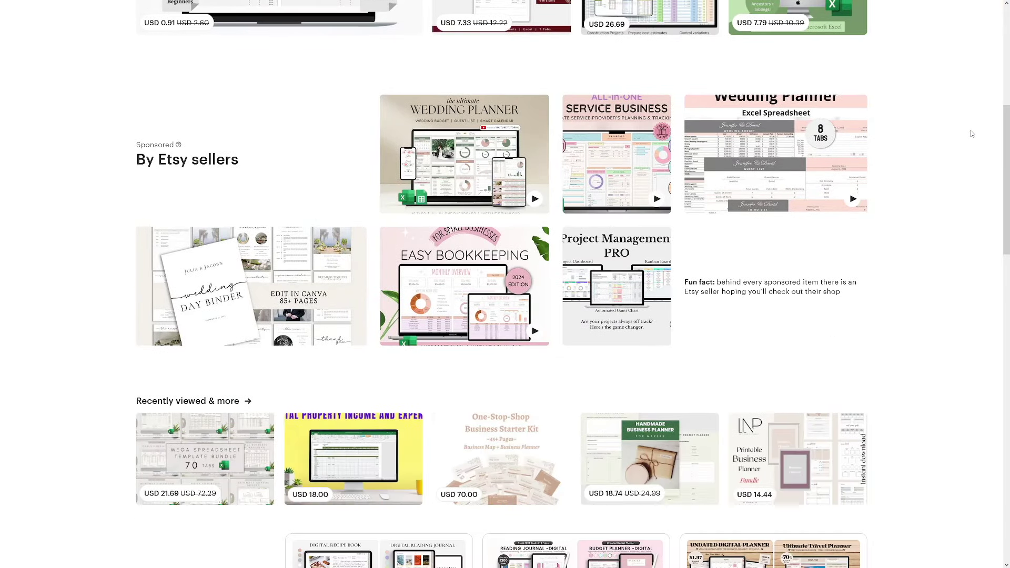
scroll(965, 133, down, 1)
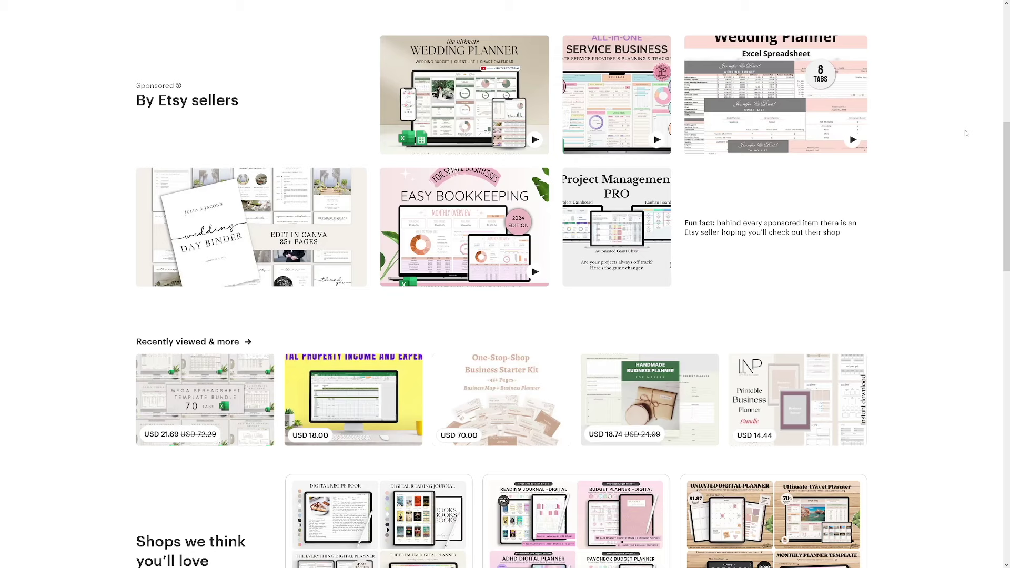
scroll(965, 133, down, 2)
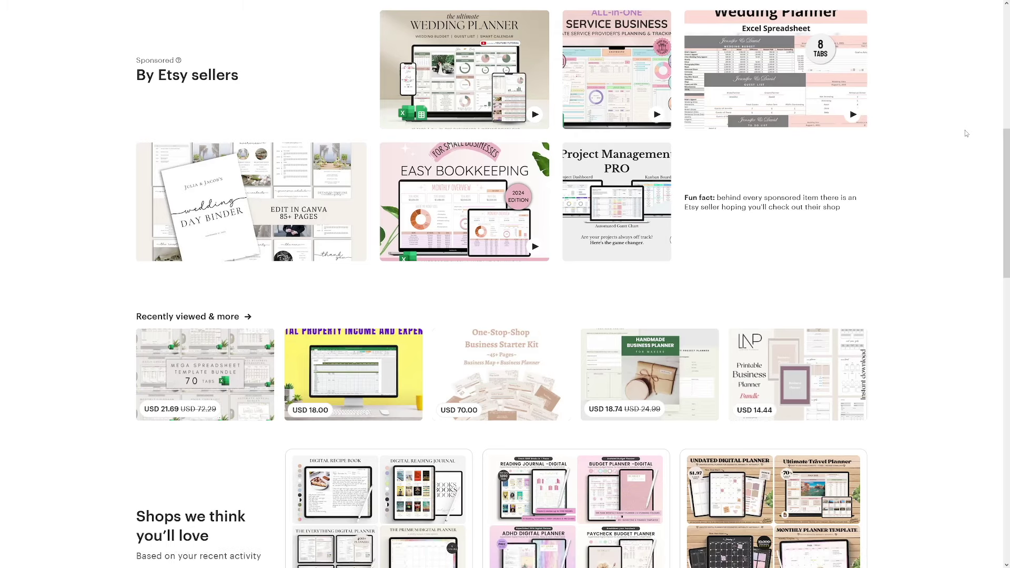
scroll(965, 133, down, 1)
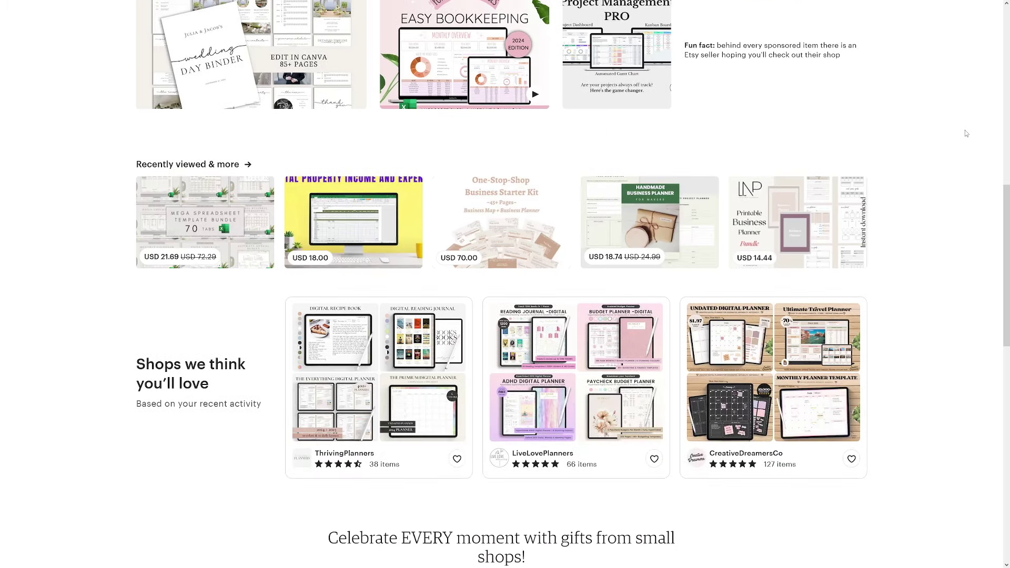
scroll(965, 133, down, 3)
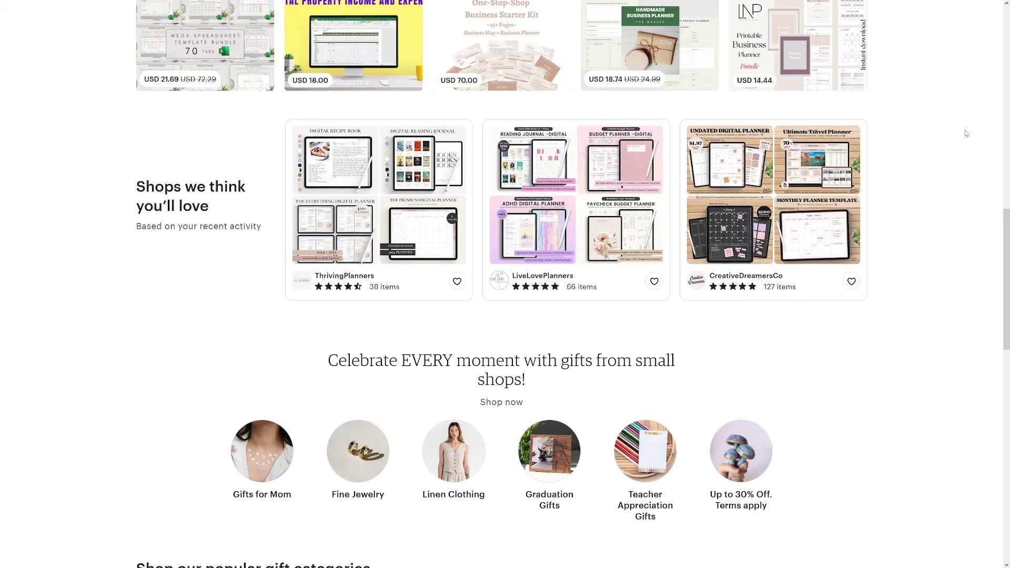
scroll(965, 133, down, 1)
scroll(966, 133, down, 2)
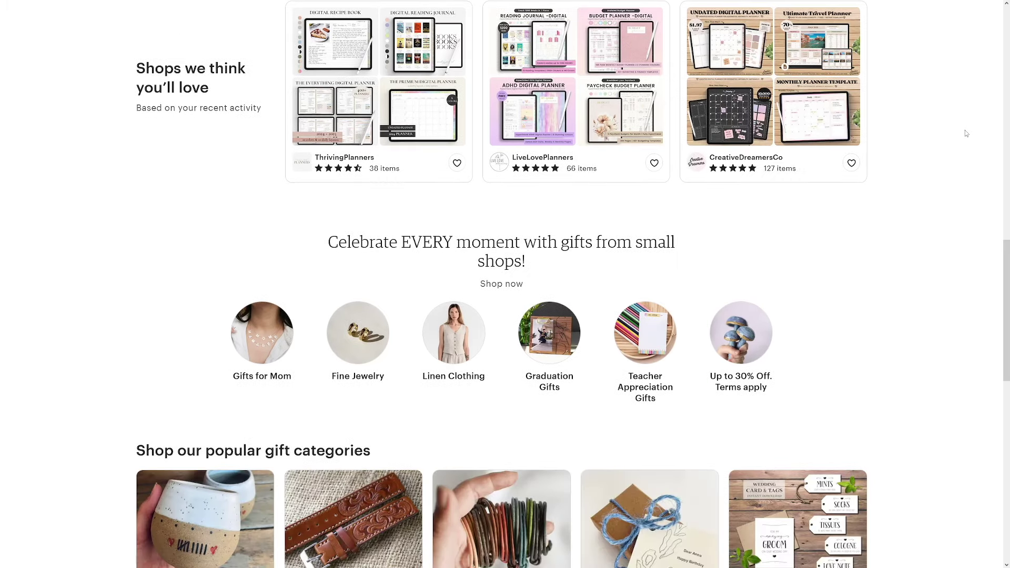
scroll(965, 133, down, 1)
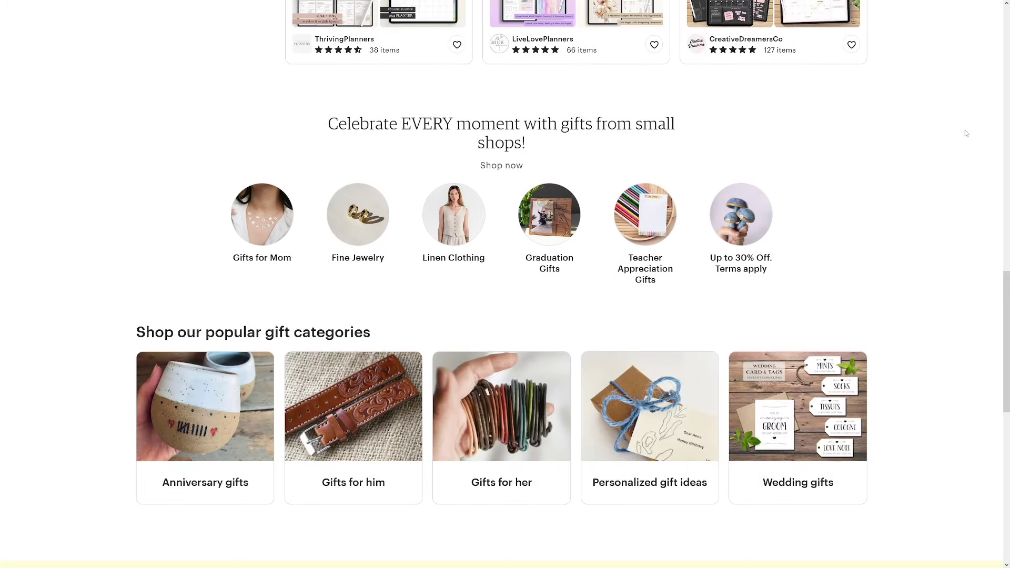
scroll(965, 133, down, 1)
scroll(966, 133, down, 1)
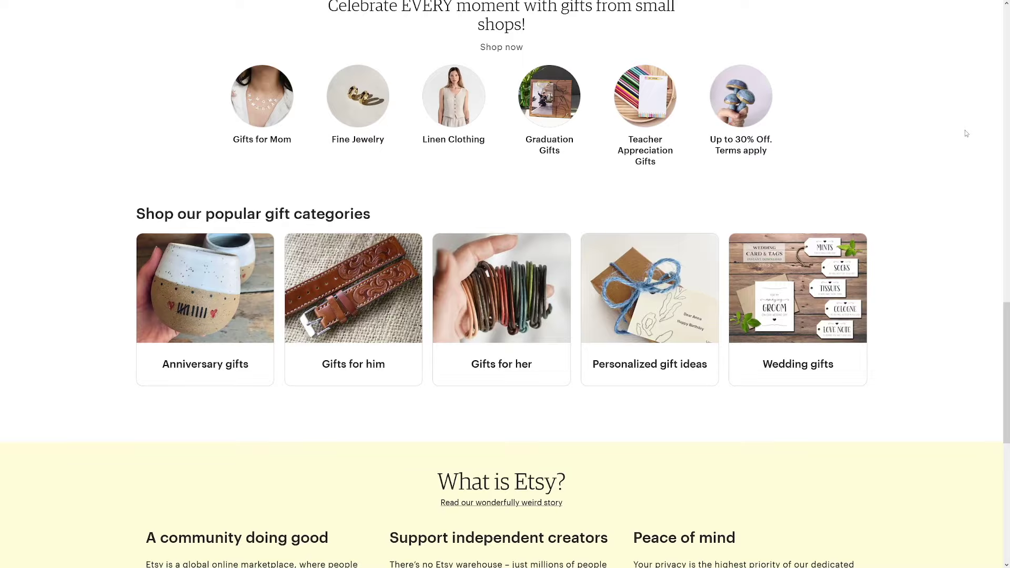
scroll(966, 133, down, 1)
scroll(965, 133, down, 1)
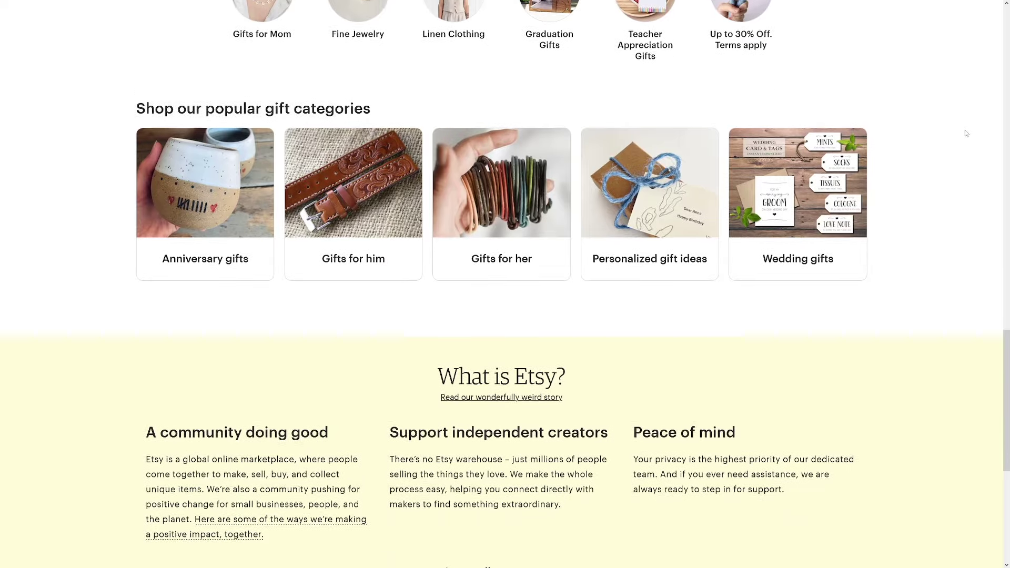
scroll(965, 133, down, 1)
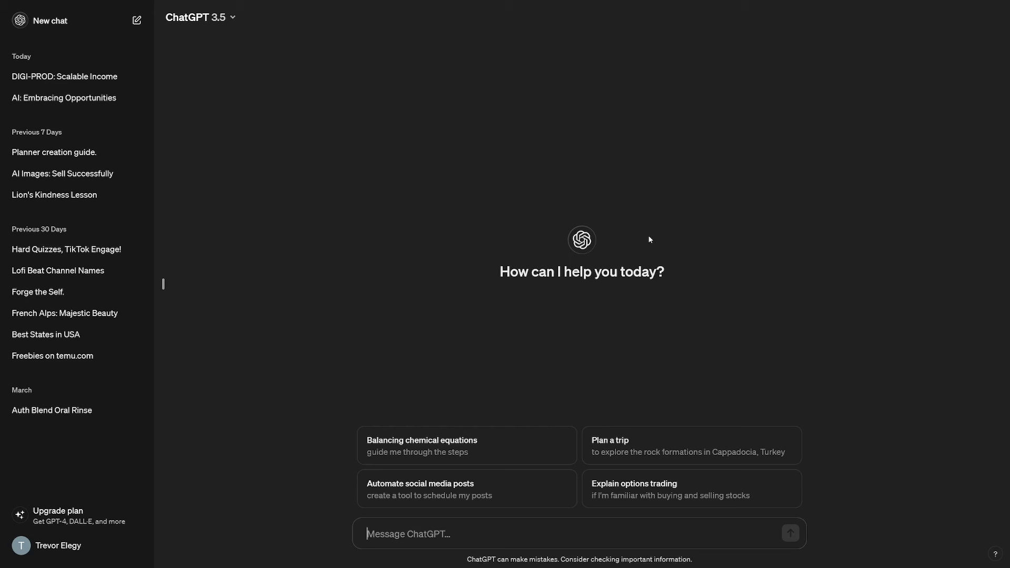
Ask ChatGPT: 'give me 10 popular niches for digital products'.
text(give me 10 popu)
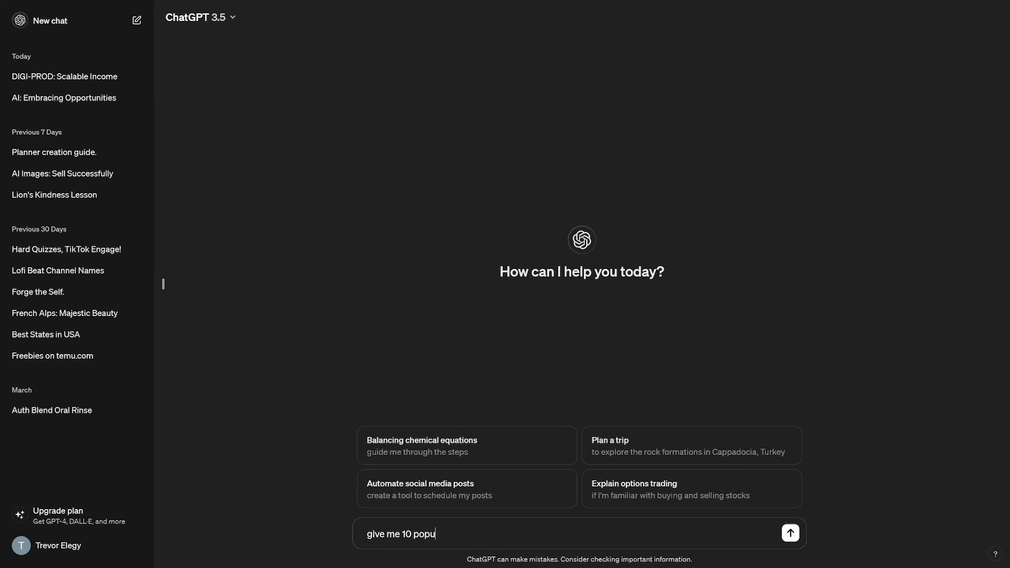
text(lar ideas)
key(BackSpace)
key(BackSpace)
key(BackSpace)
key(BackSpace)
key(BackSpace)
key(BackSpace)
text(niches for digital products)
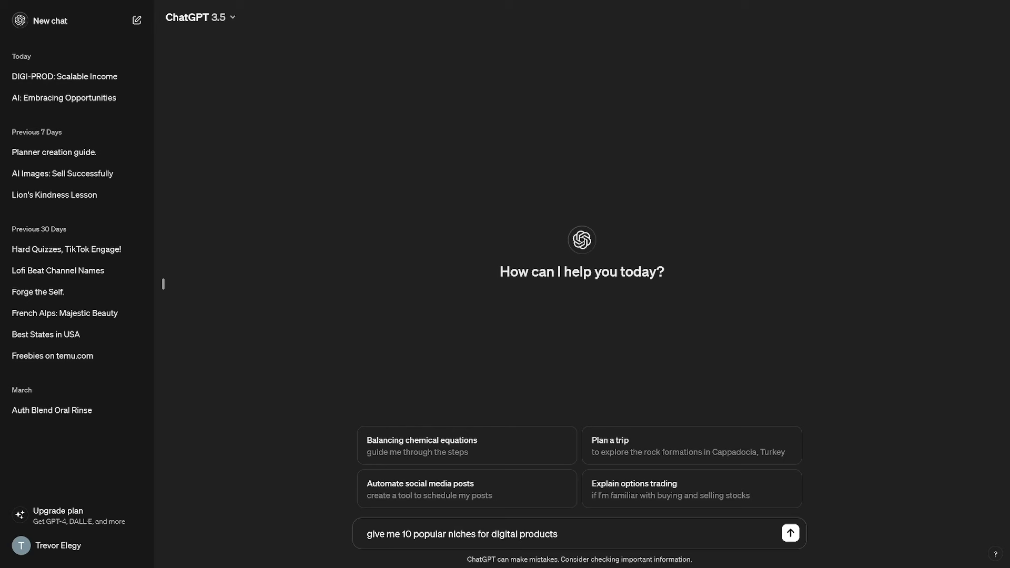
key(Return)
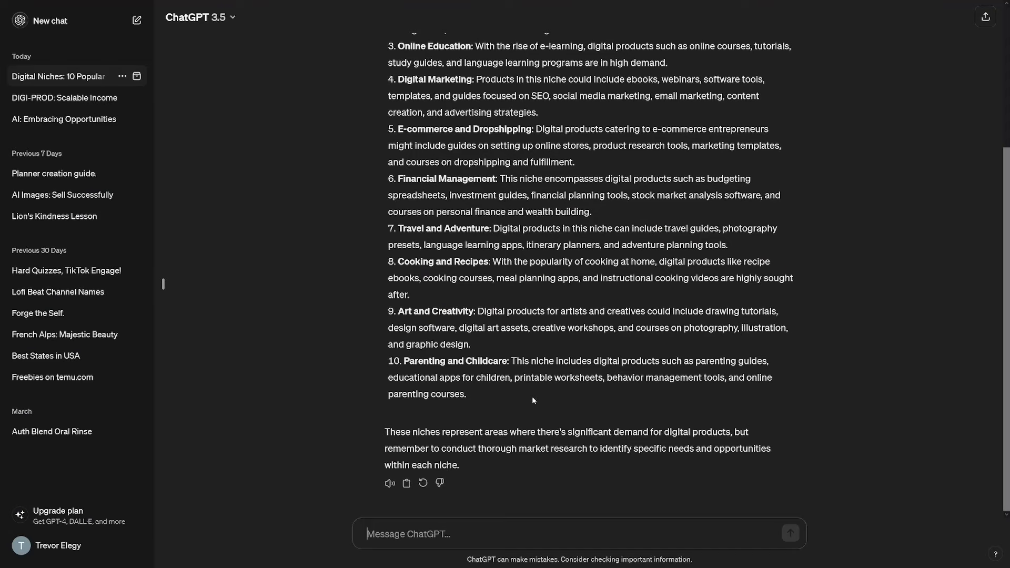
scroll(547, 400, up, 3)
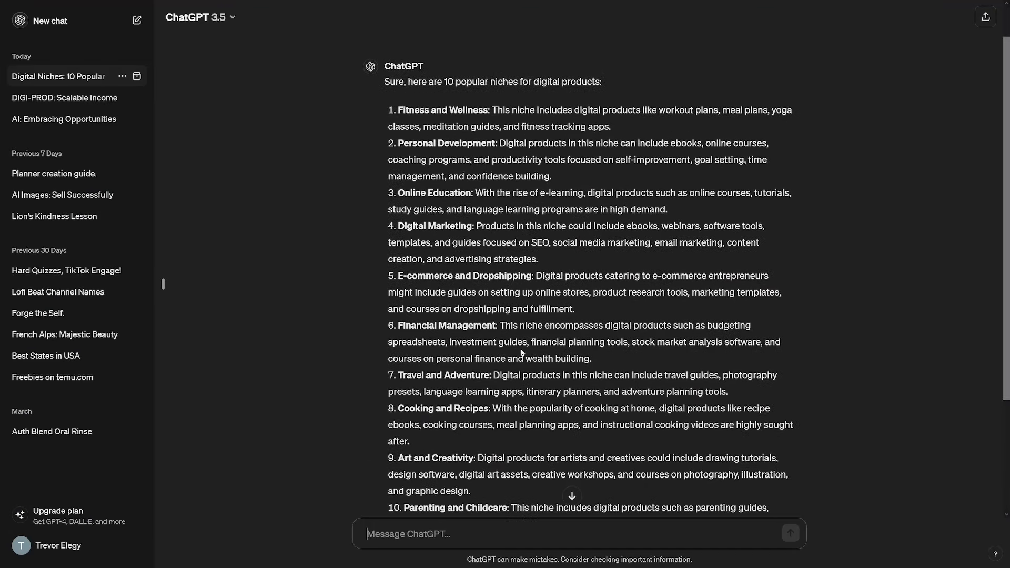
scroll(475, 395, down, 2)
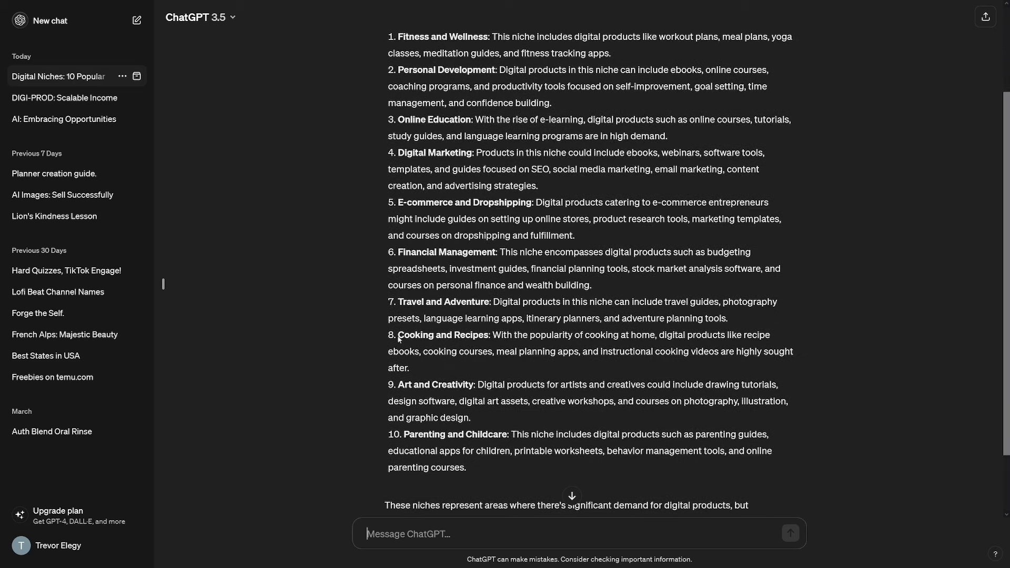
drag(400, 334, 490, 336)
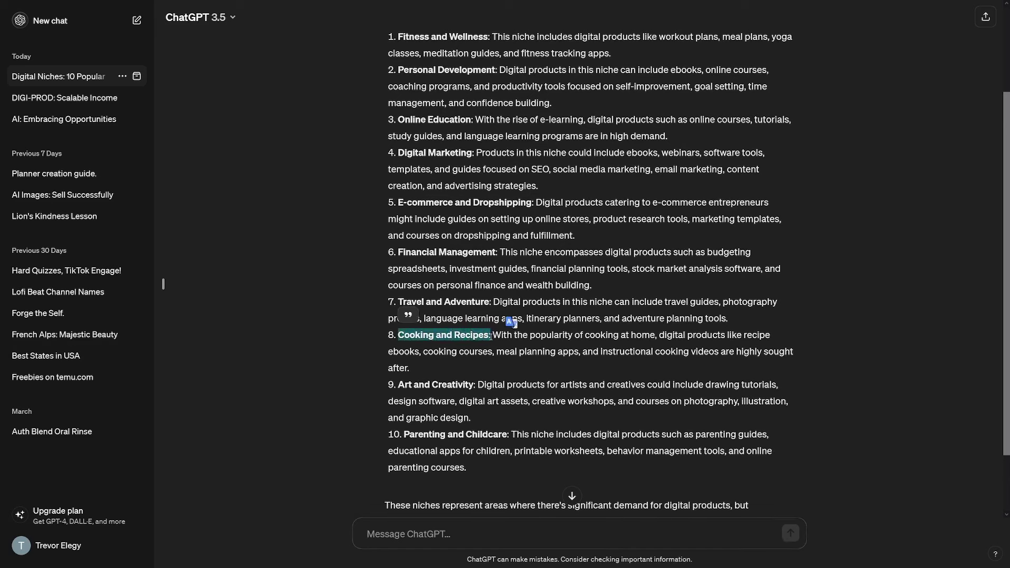
click(490, 337)
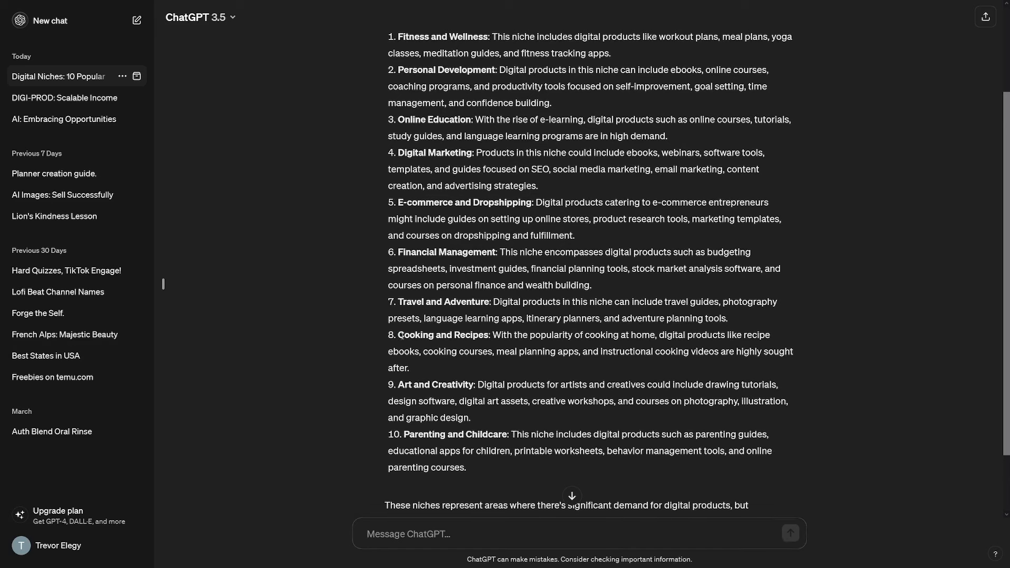
drag(401, 335, 492, 336)
click(479, 337)
scroll(574, 317, up, 1)
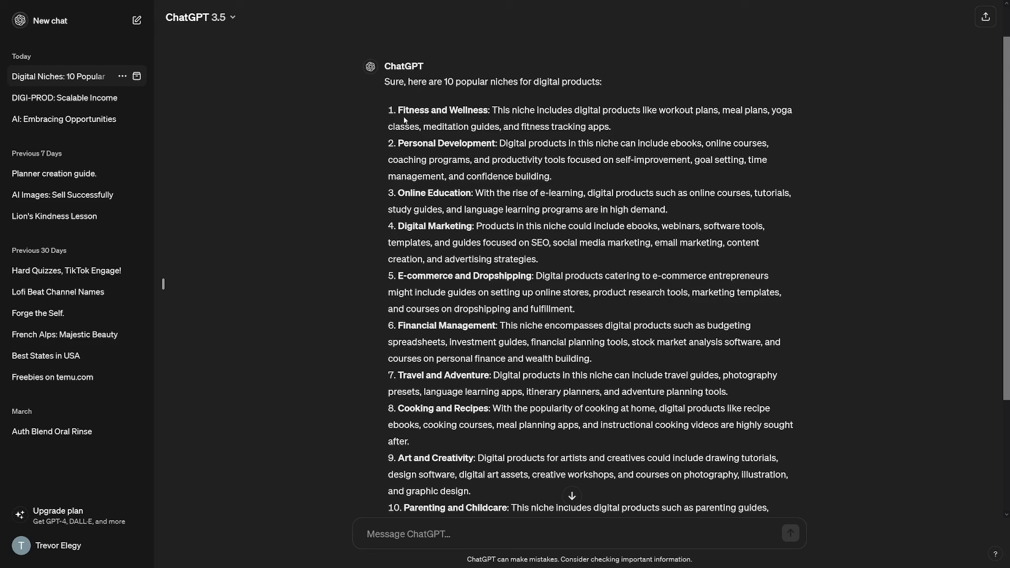
drag(404, 111, 490, 110)
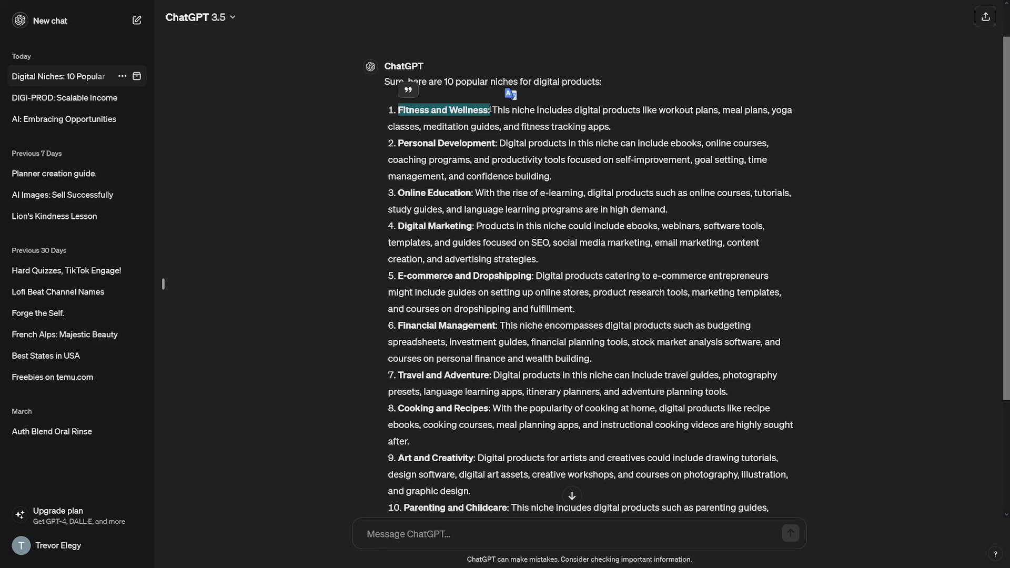
click(526, 121)
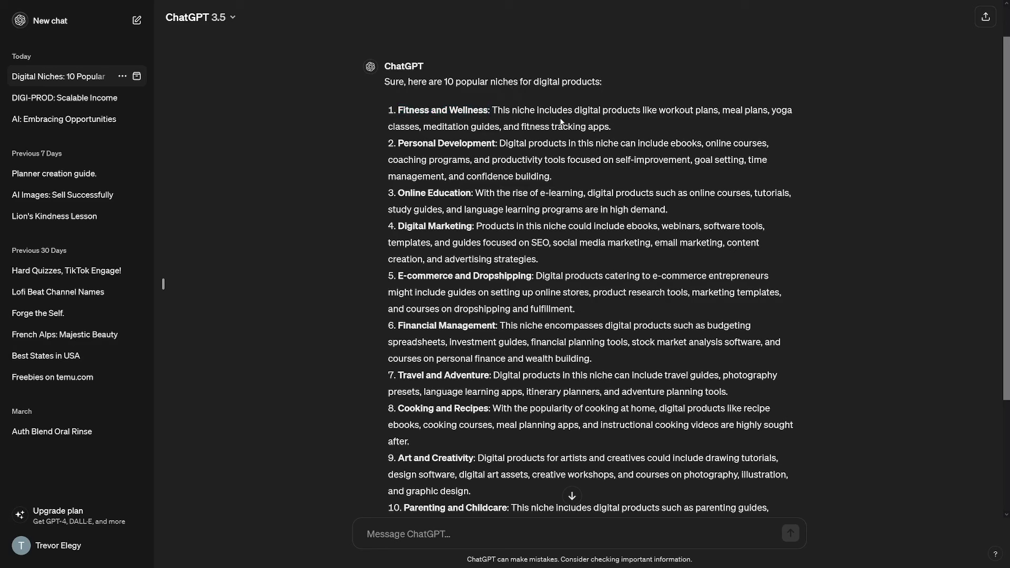
drag(492, 110, 439, 125)
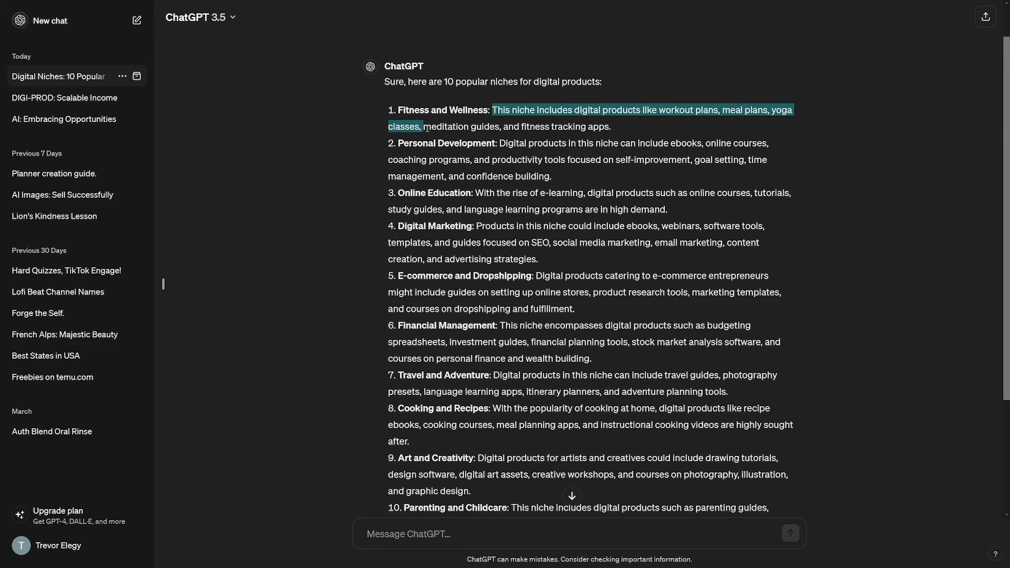
drag(426, 128, 605, 128)
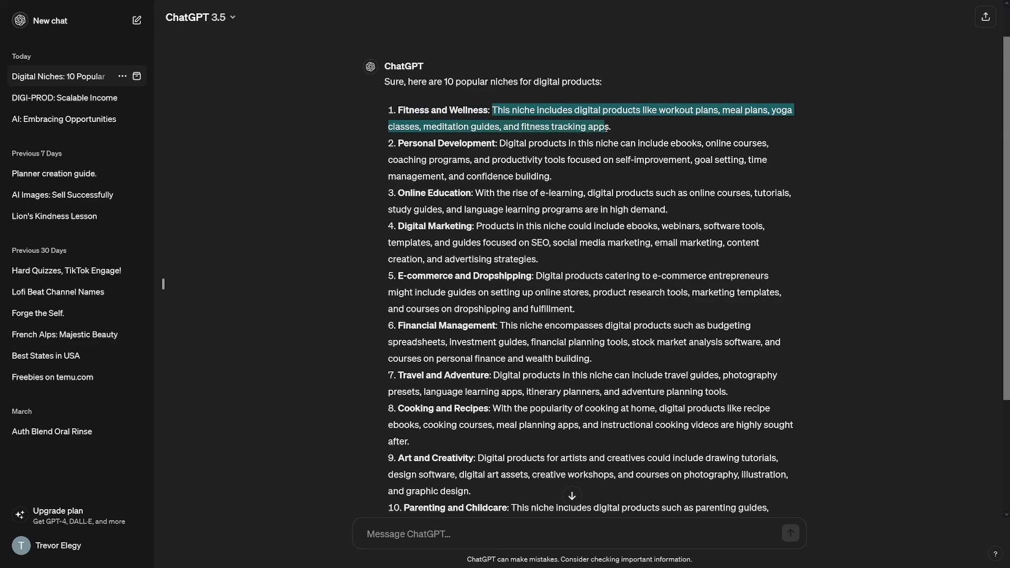
click(610, 129)
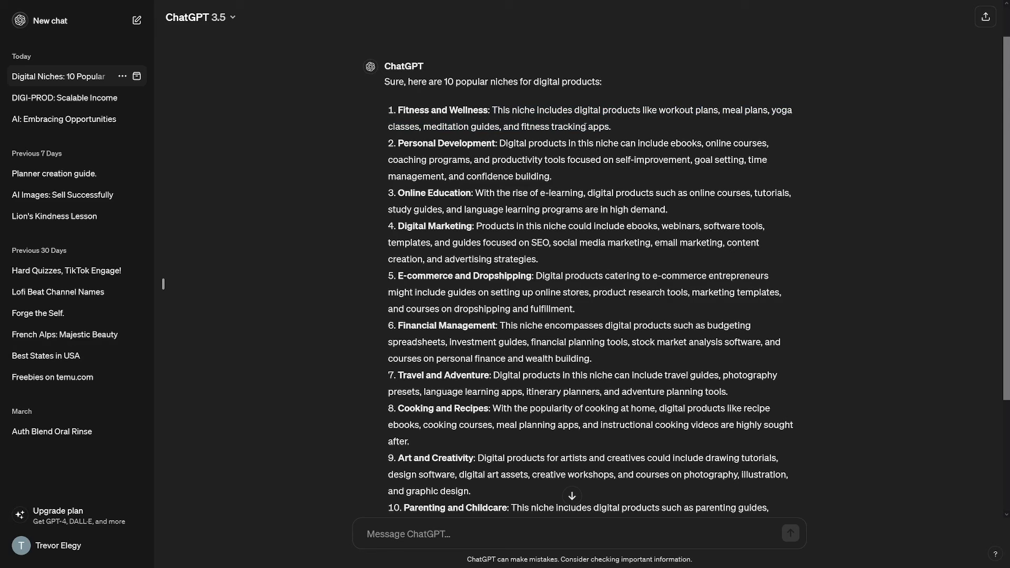
drag(396, 119, 503, 112)
click(502, 542)
Ask ChatGPT for 10 digital-product ideas to create with Canva for niche number 1.
text(can you give me 10 ide)
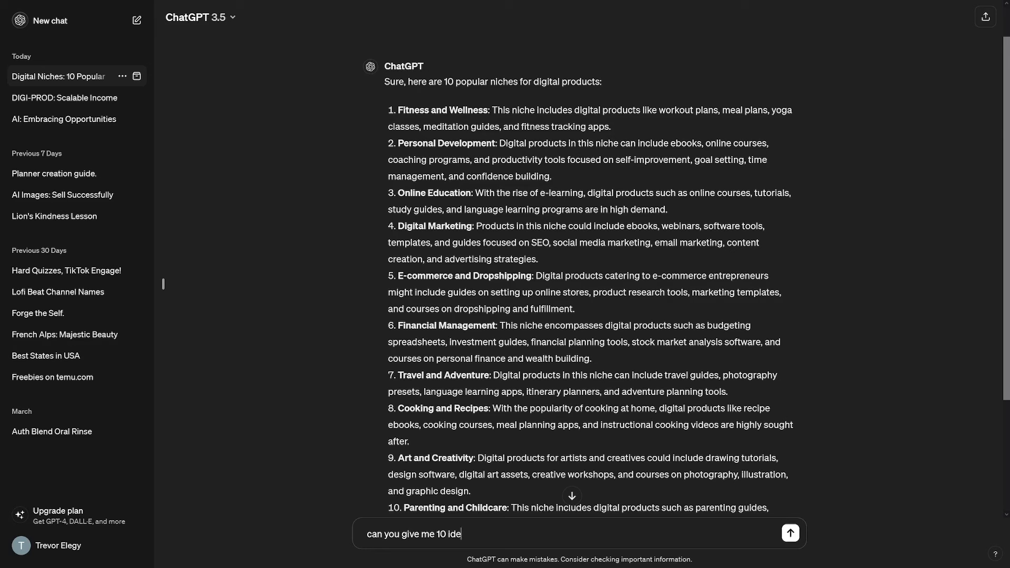
text(as for digital products that I can create w)
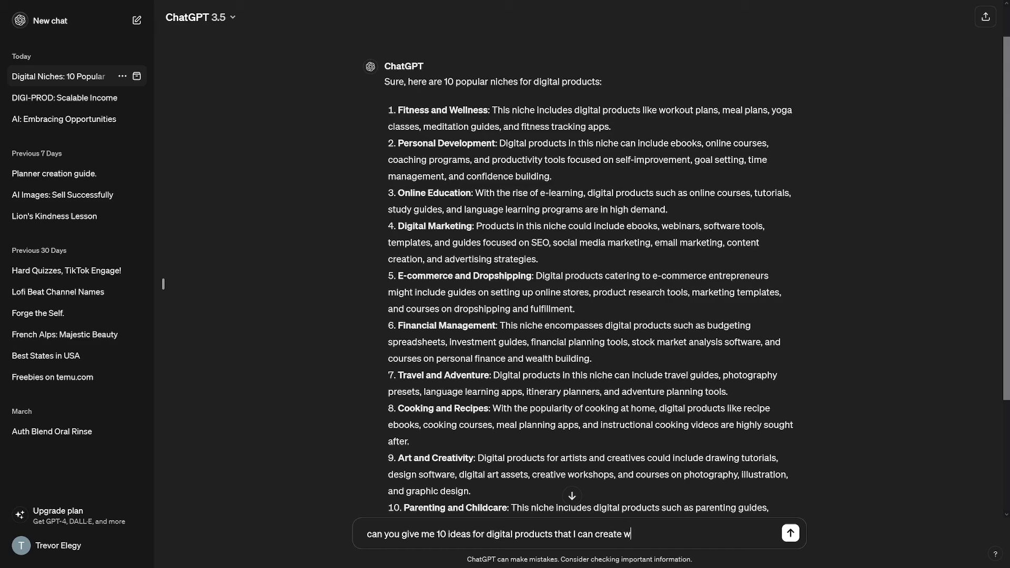
text(ith Canva, regarding the niuchebn)
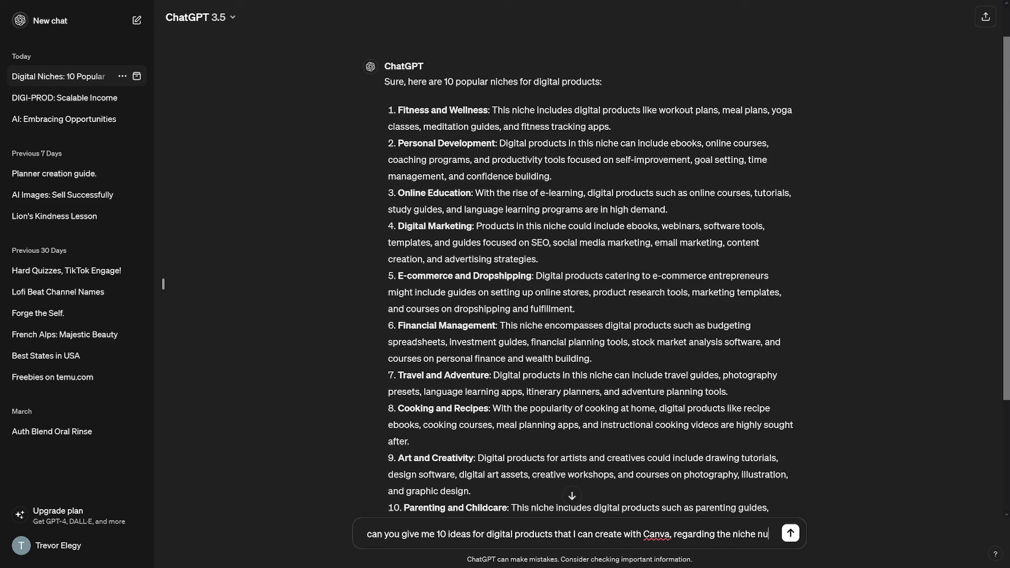
text(mbner)
key(BackSpace)
key(BackSpace)
key(BackSpace)
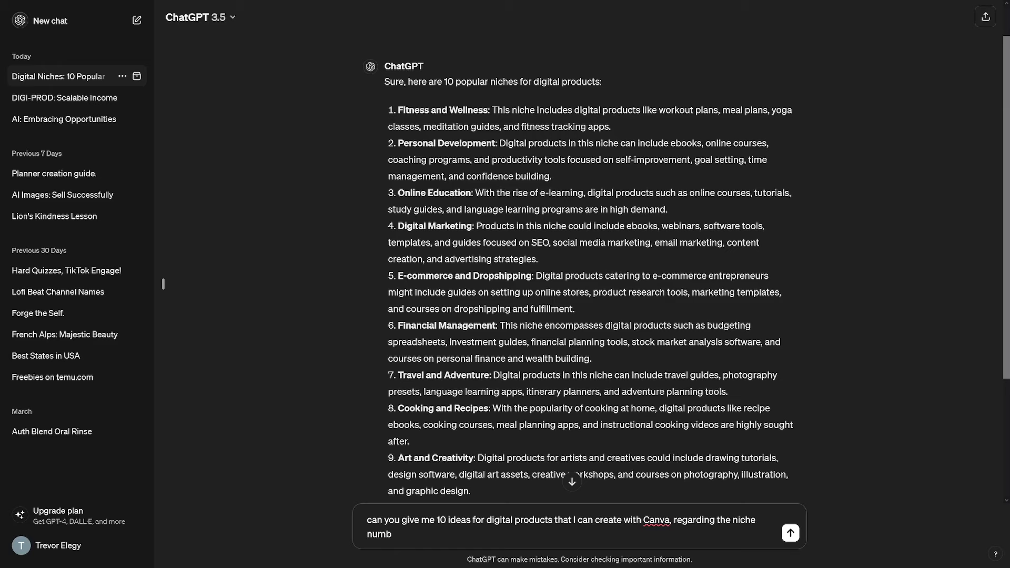
text(er 1)
key(Return)
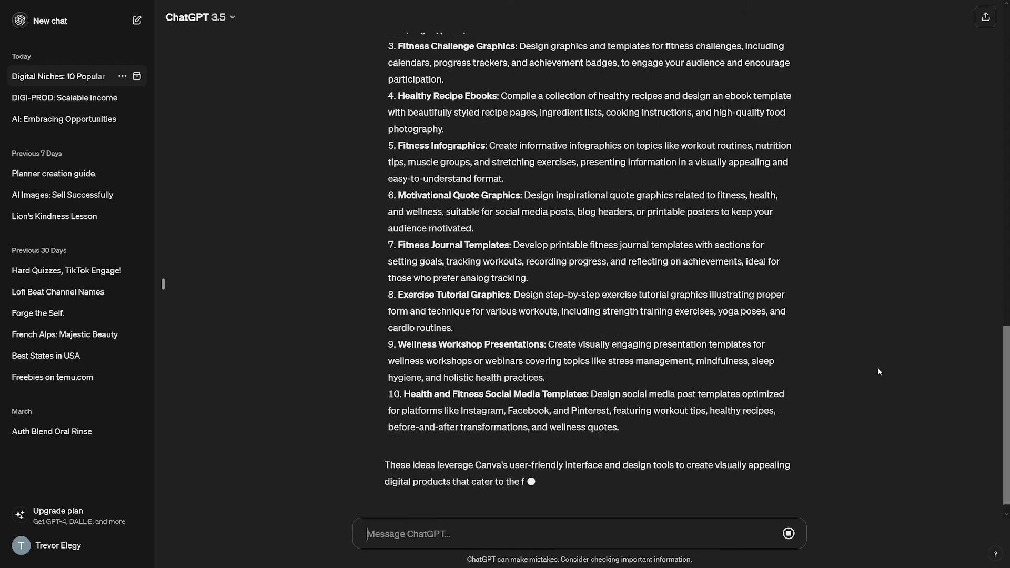
Scroll the reply and highlight the Meal Plan Templates idea and its meal-section description.
scroll(878, 371, up, 4)
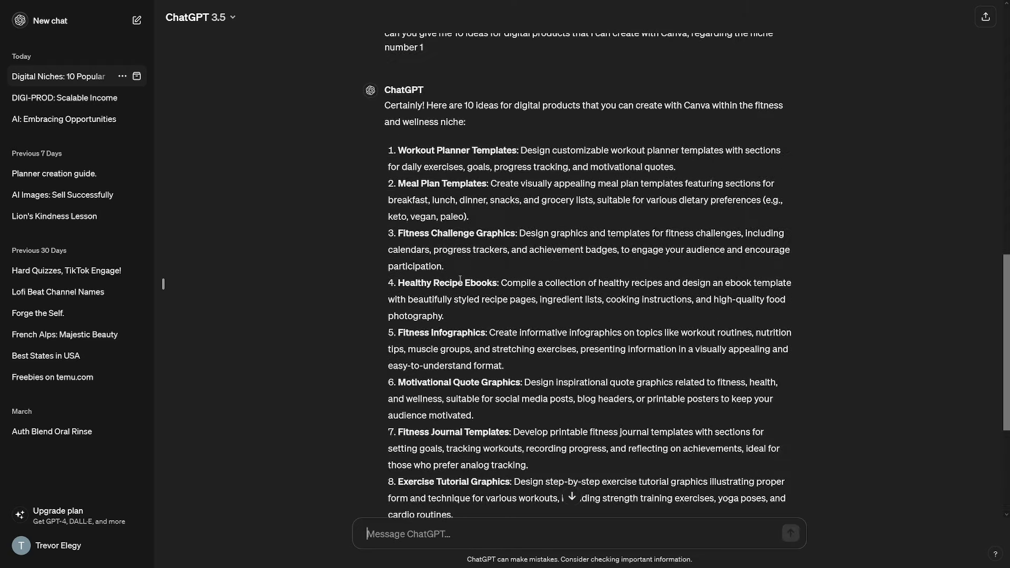
scroll(476, 298, down, 1)
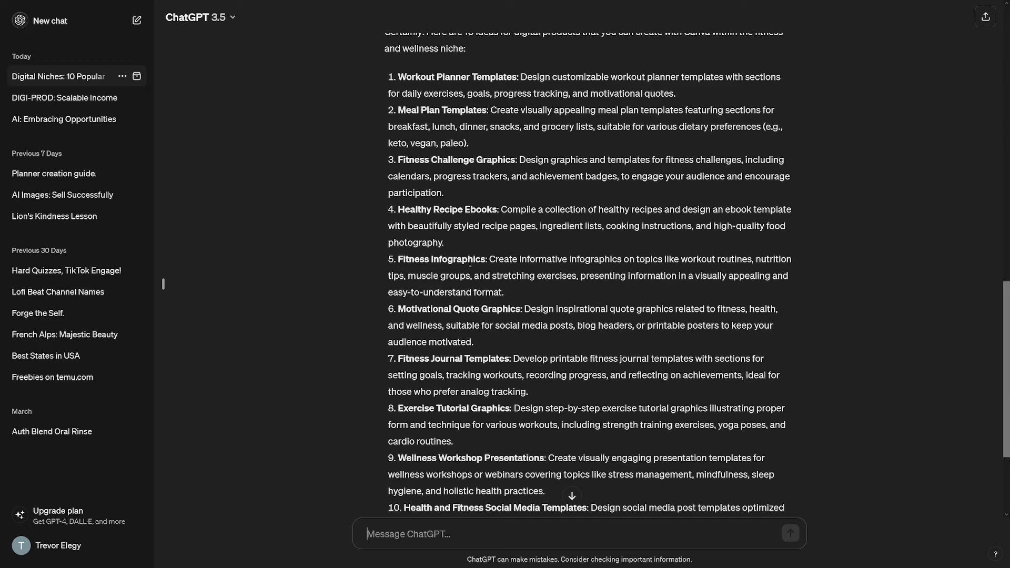
scroll(469, 263, down, 1)
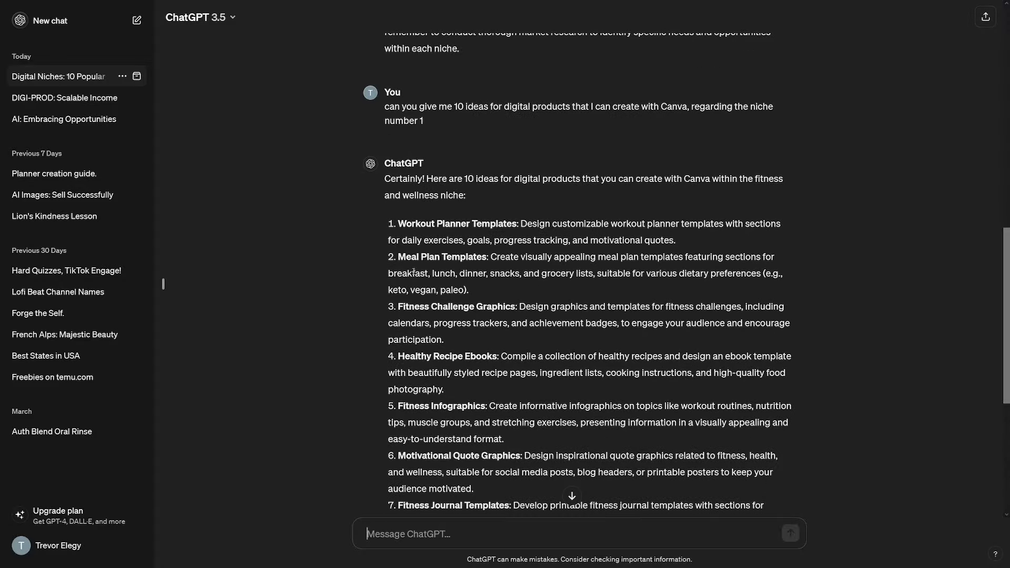
drag(399, 259, 489, 261)
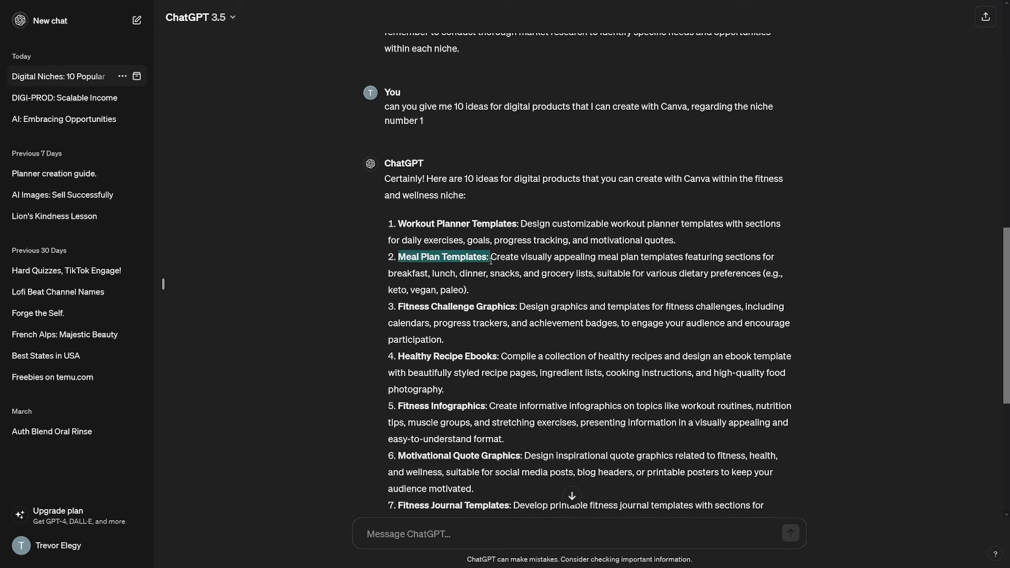
click(488, 261)
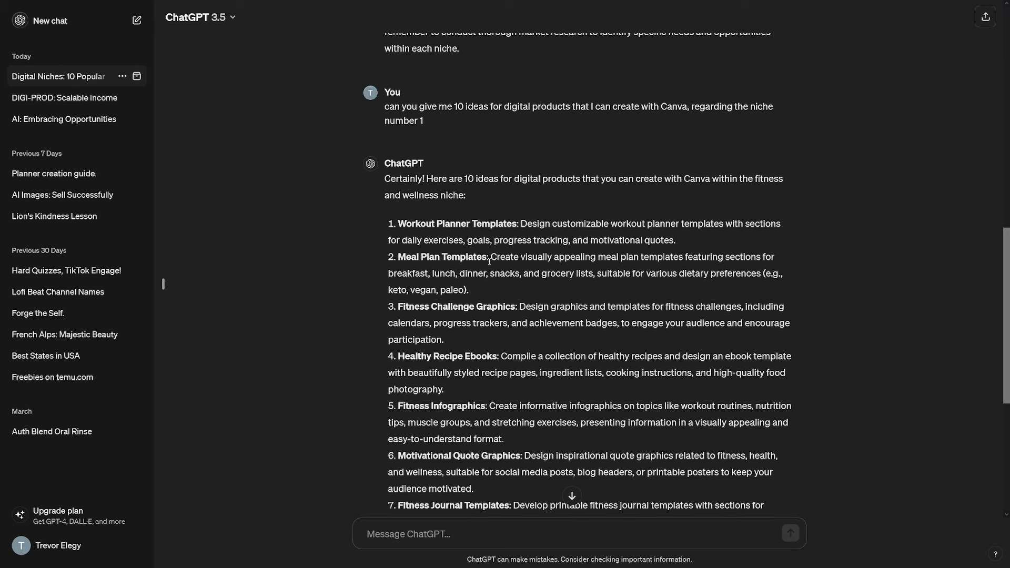
drag(521, 257, 681, 257)
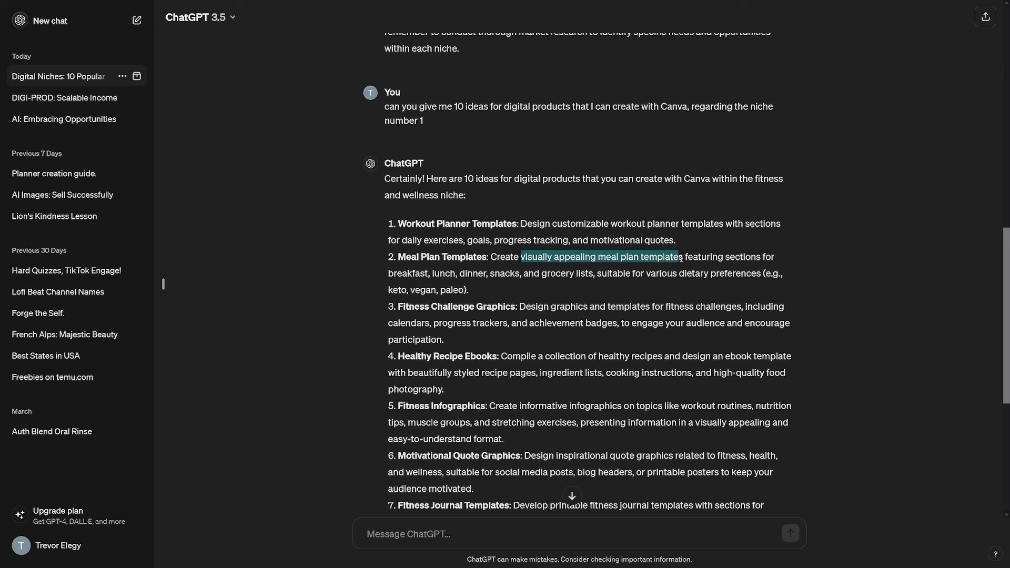
drag(393, 273, 766, 274)
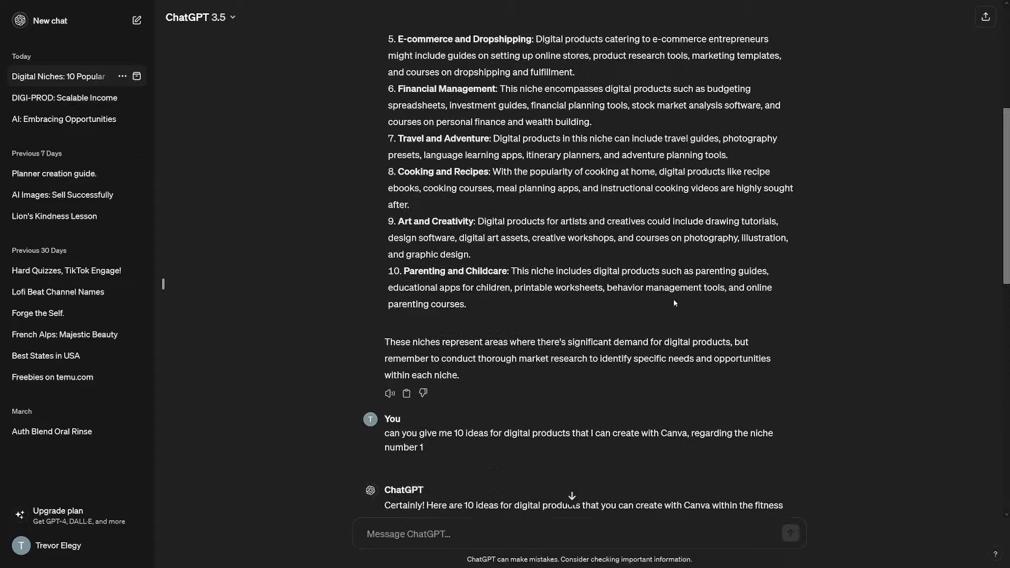
scroll(648, 296, down, 10)
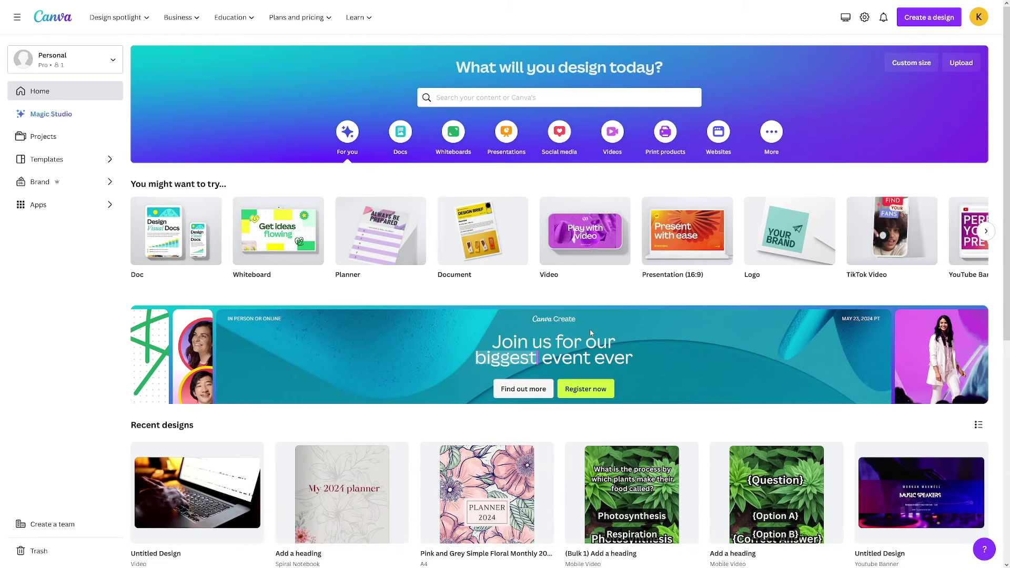
Search Canva for 'meal' templates and scroll through the results grid.
click(507, 96)
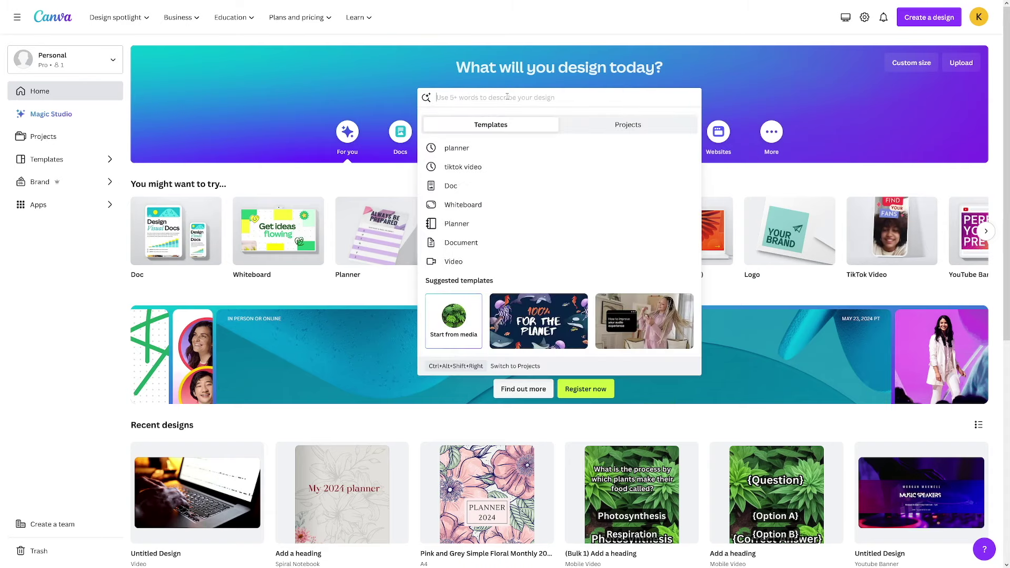
text(video)
key(Return)
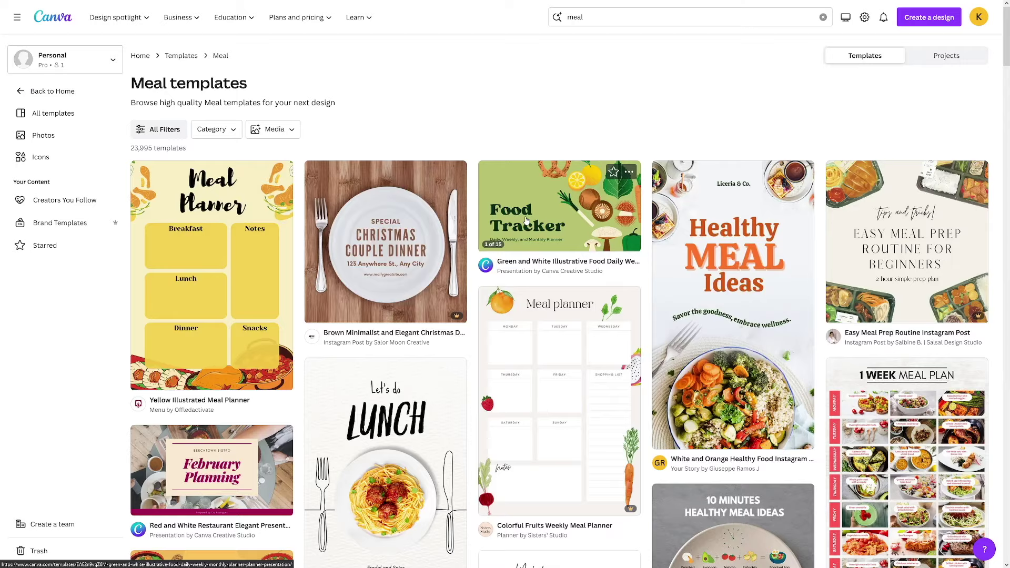
scroll(474, 288, down, 2)
scroll(474, 288, down, 2)
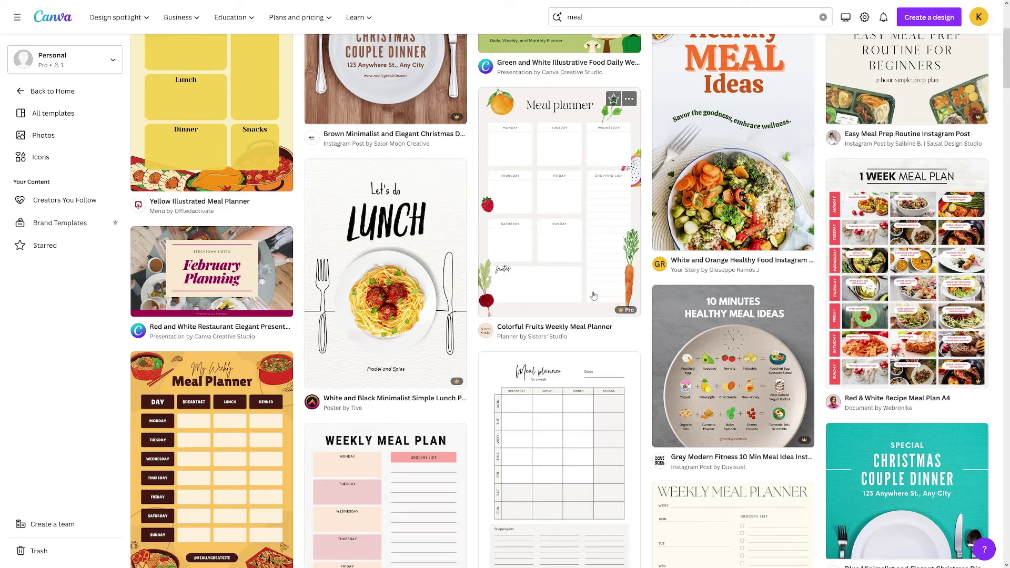
scroll(639, 299, up, 4)
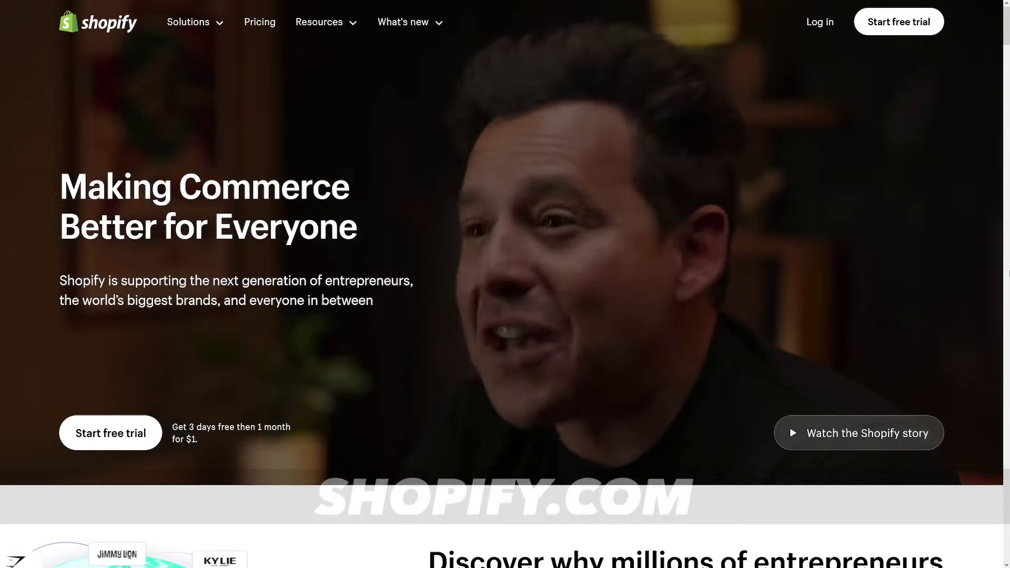
Scroll down the Shopify homepage past the merchant statistics.
scroll(674, 264, down, 9)
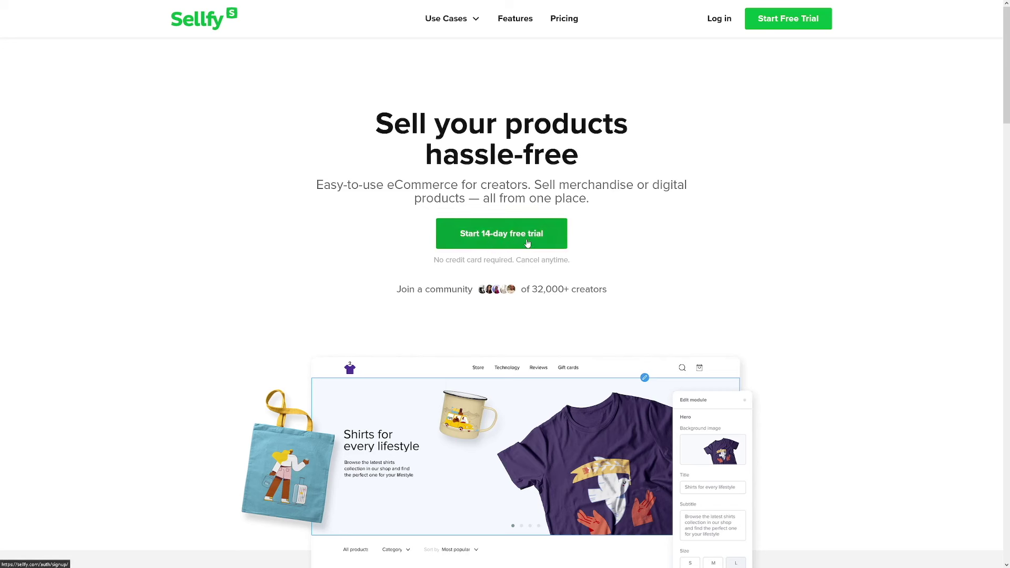
Review the no-credit-card note and Digital products feature, then start Sellfy's free trial.
drag(433, 260, 542, 261)
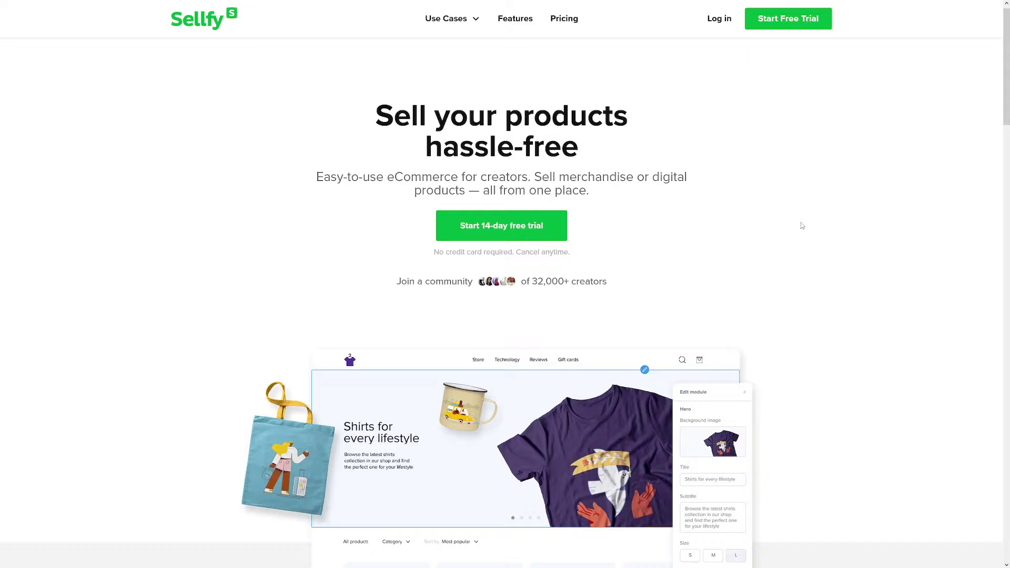
scroll(802, 225, down, 20)
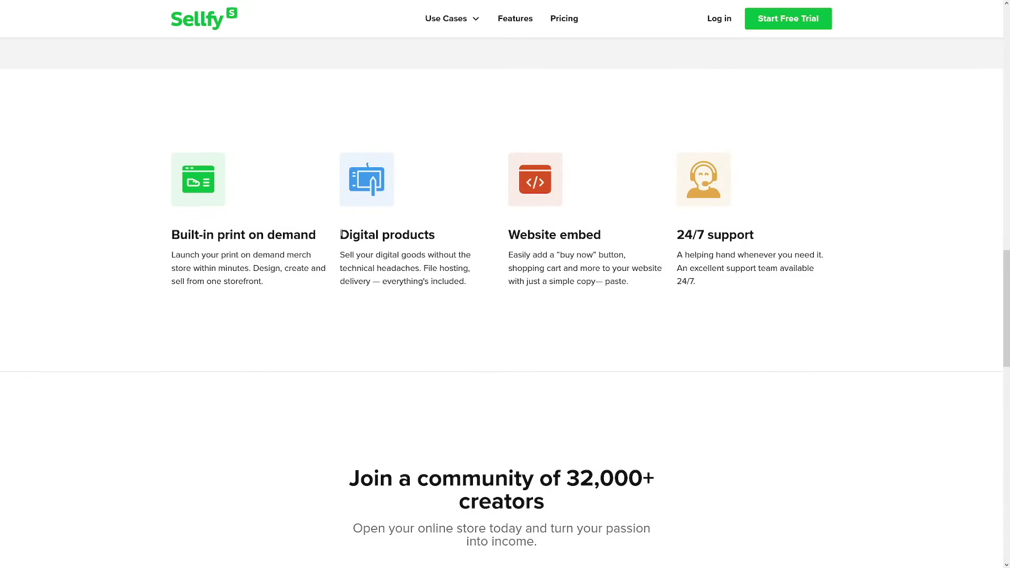
drag(340, 234, 442, 243)
click(442, 243)
click(786, 22)
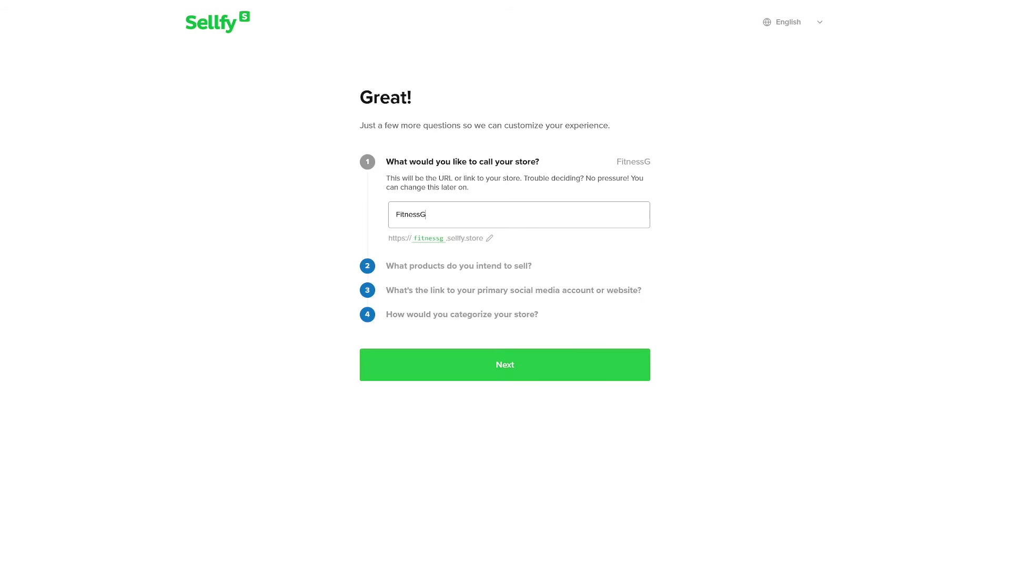
Name the store FitnessGuru and choose Digital downloads/streams as the product type.
text(uru)
click(540, 371)
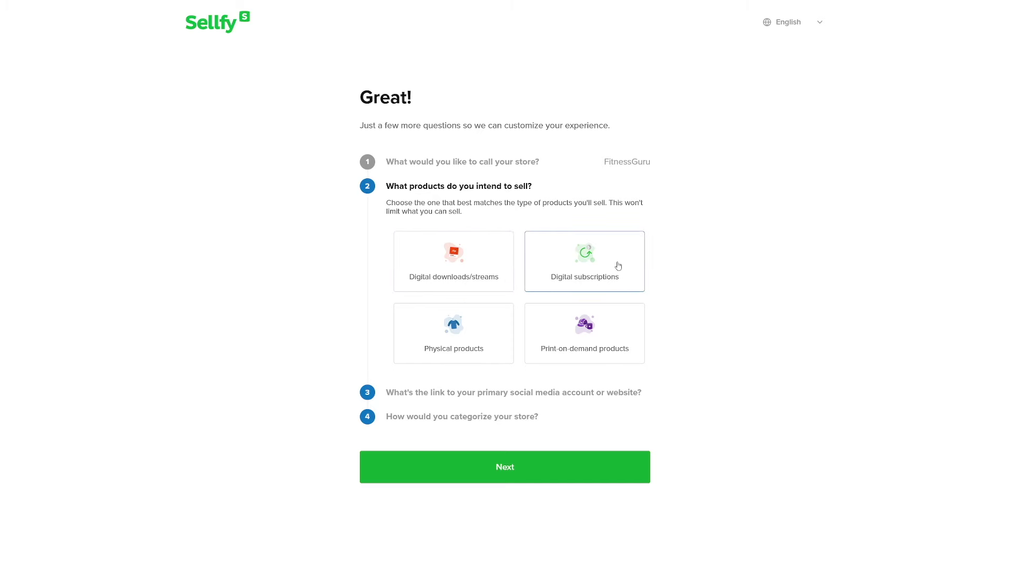
click(467, 267)
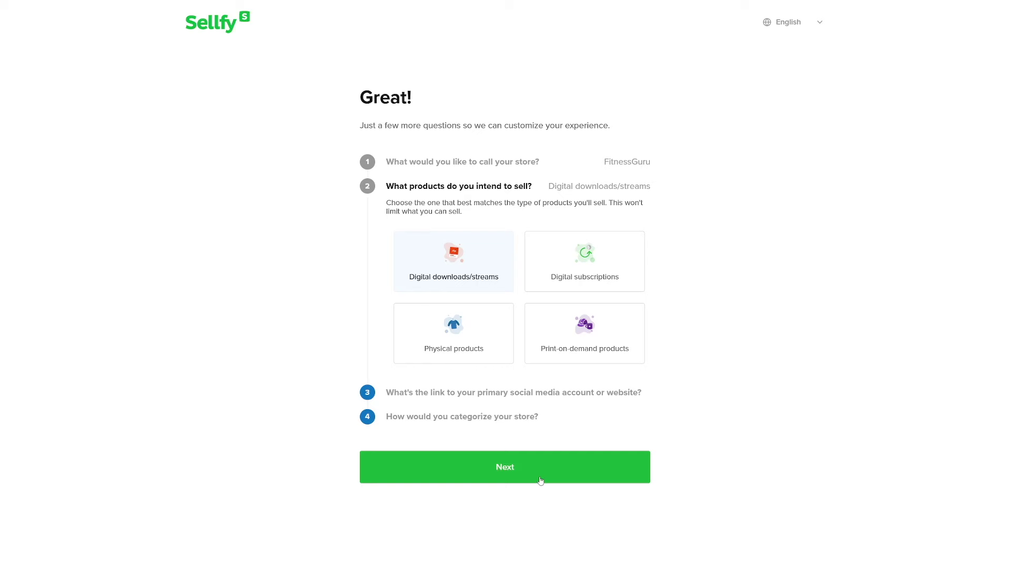
click(508, 472)
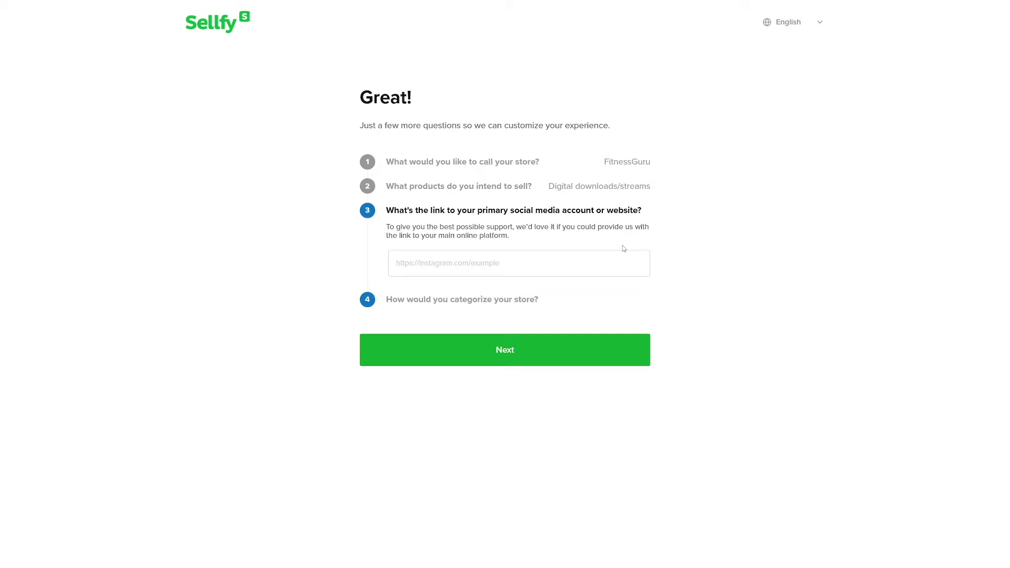
Skip the social media link and look through the store category list.
click(537, 292)
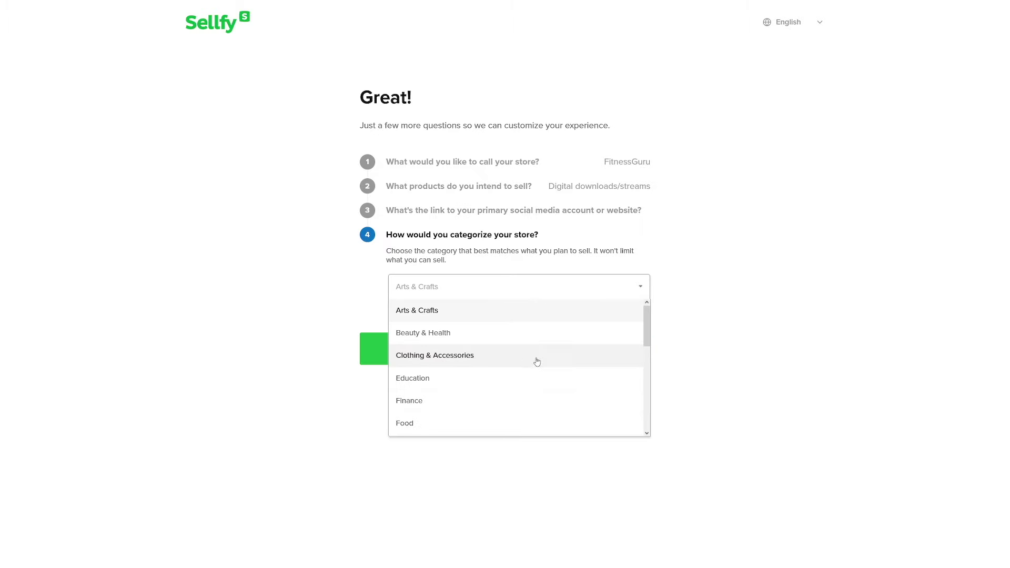
scroll(522, 365, down, 3)
scroll(500, 356, up, 3)
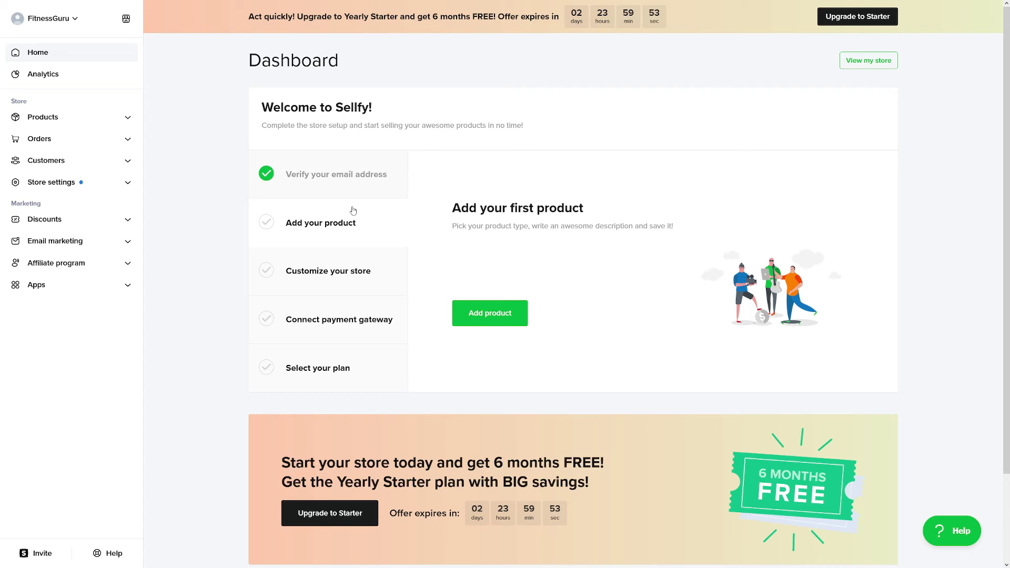
Start a new Digital product from the Sellfy dashboard's Add product option.
click(490, 318)
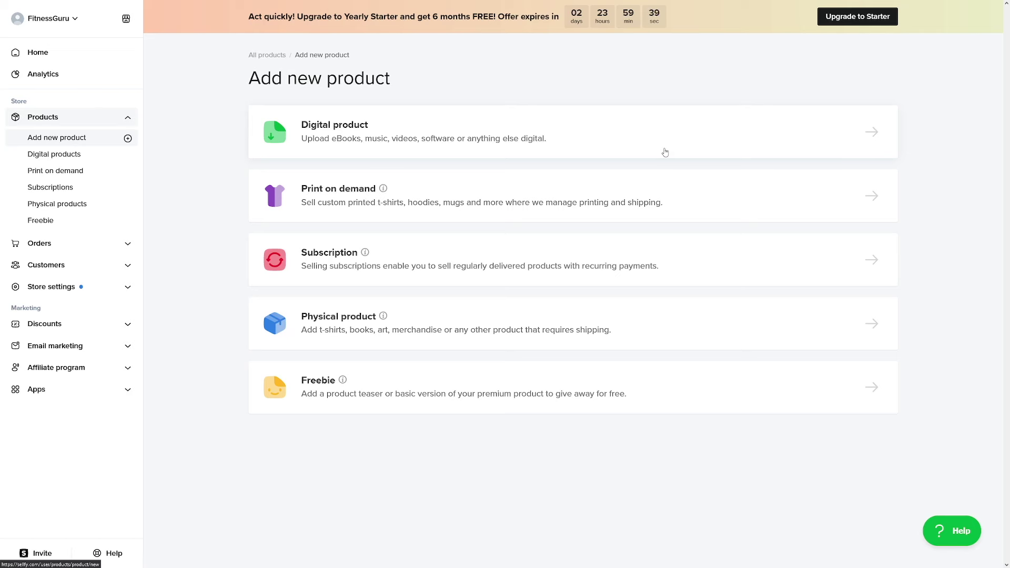
click(853, 140)
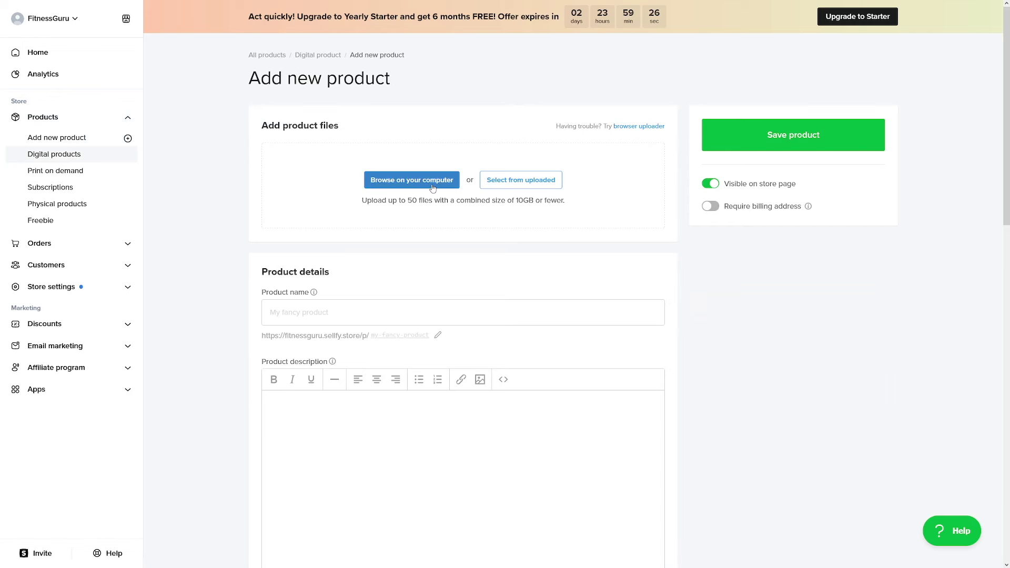
scroll(401, 200, down, 2)
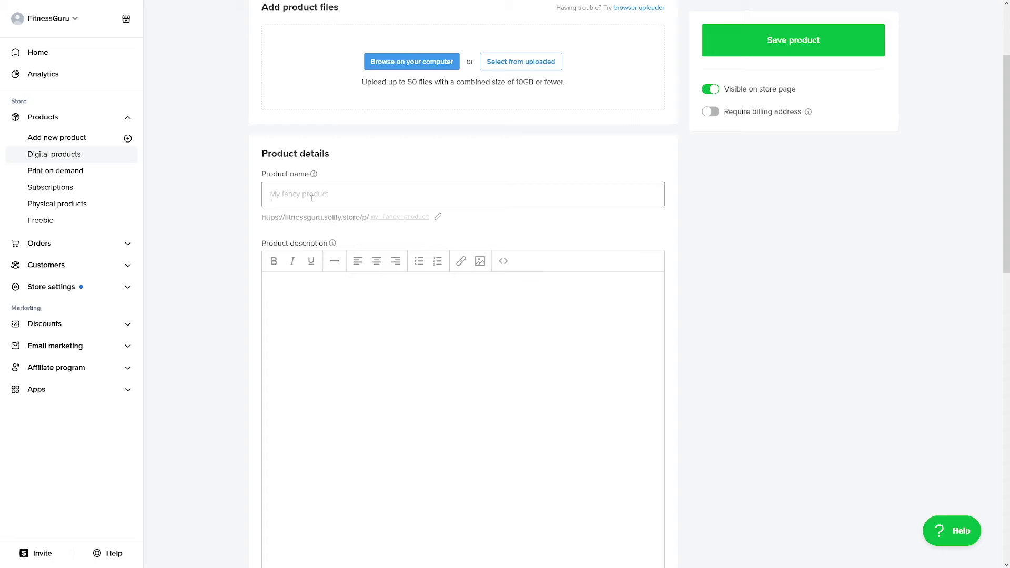
scroll(411, 195, down, 2)
click(393, 198)
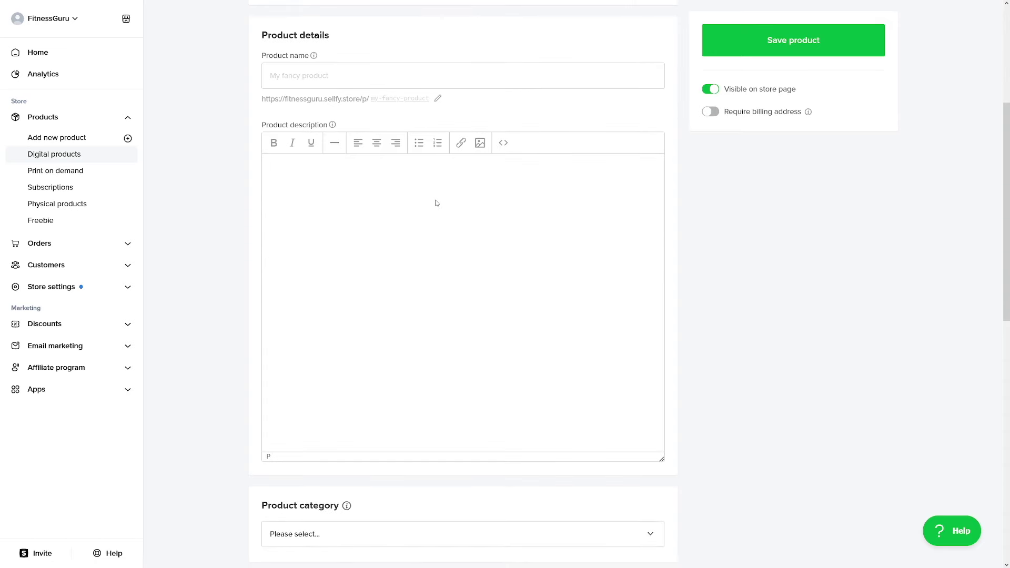
scroll(435, 203, down, 5)
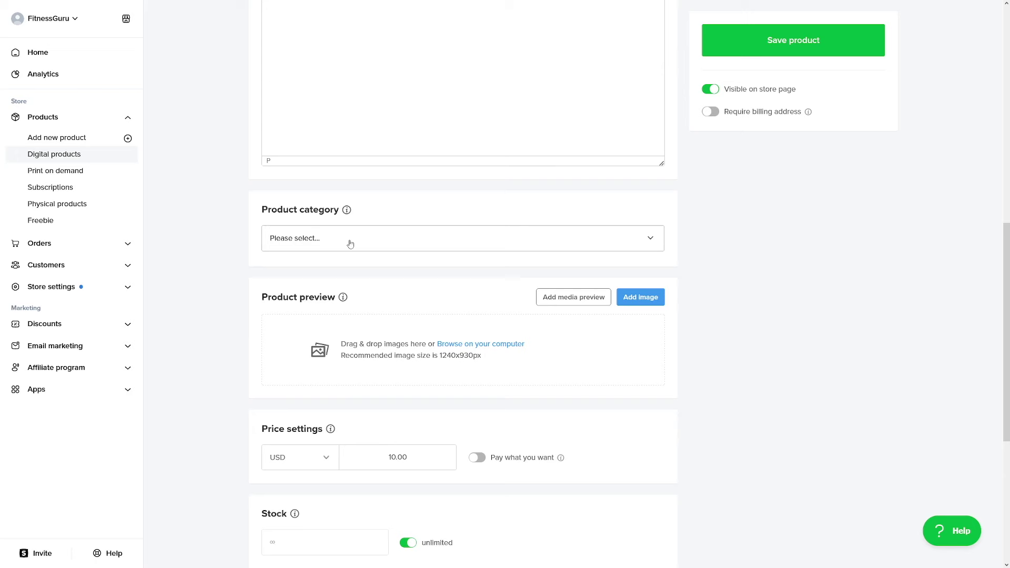
click(349, 239)
scroll(511, 317, down, 1)
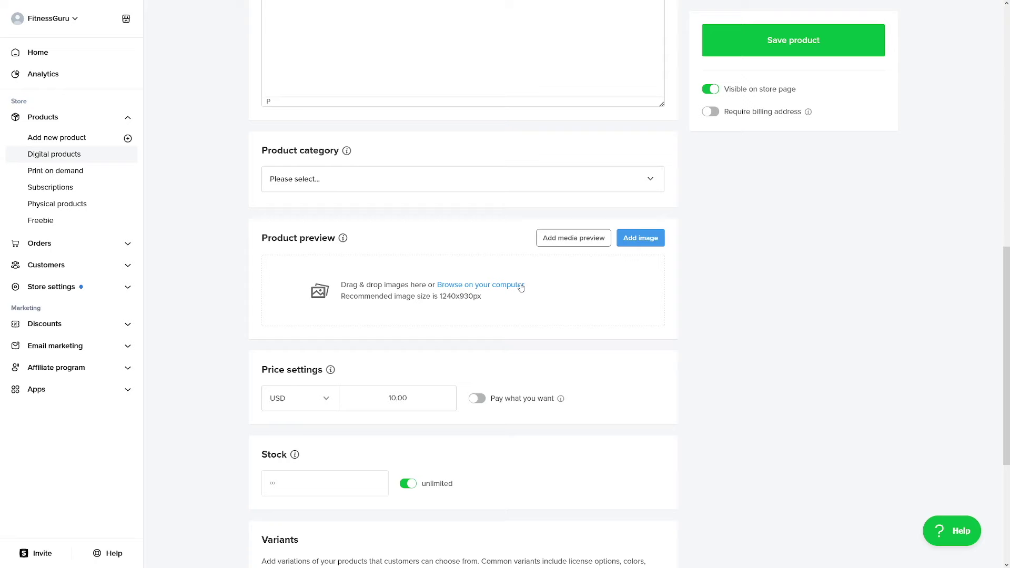
scroll(520, 284, down, 2)
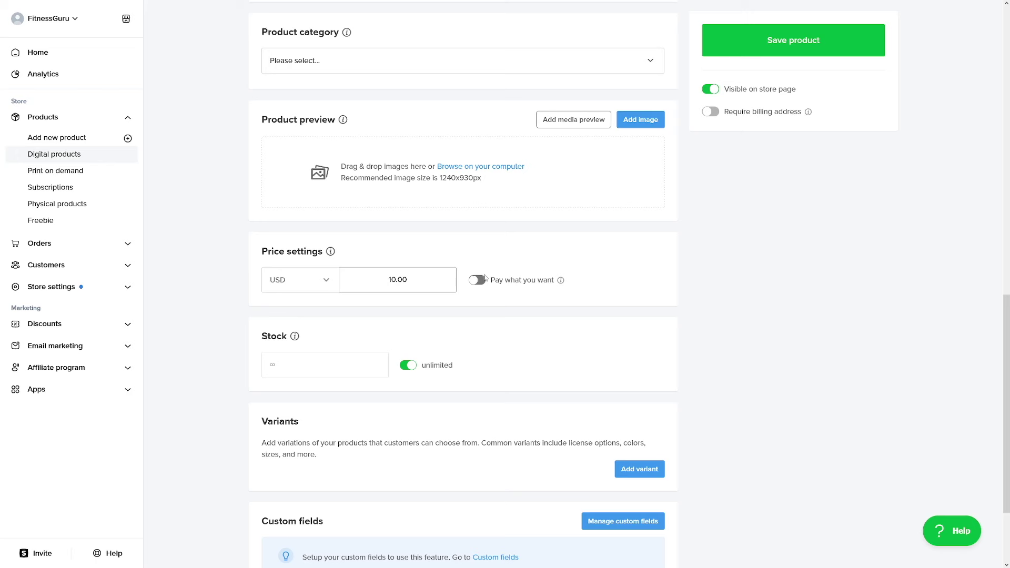
click(565, 293)
scroll(696, 261, down, 2)
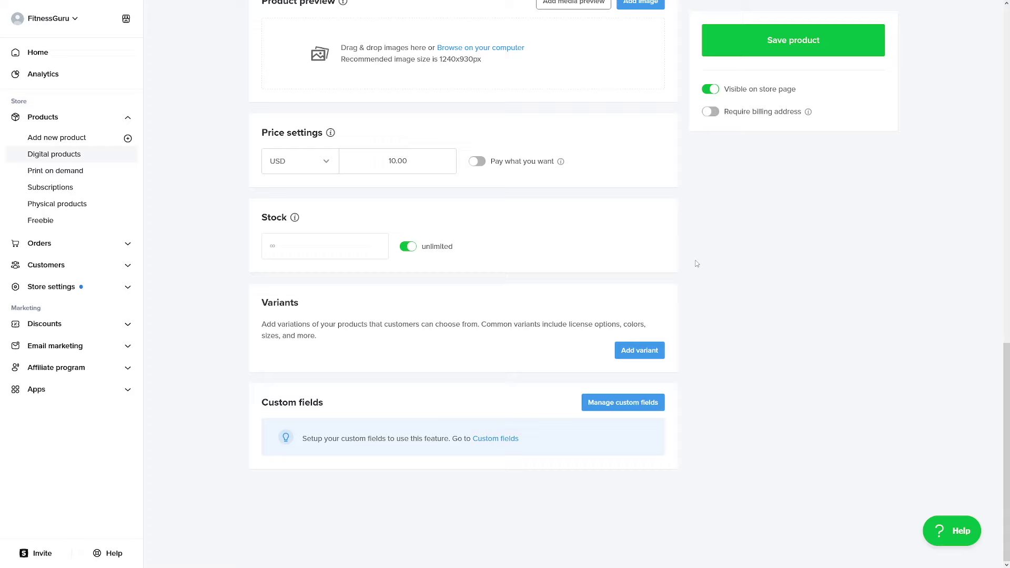
scroll(697, 262, up, 12)
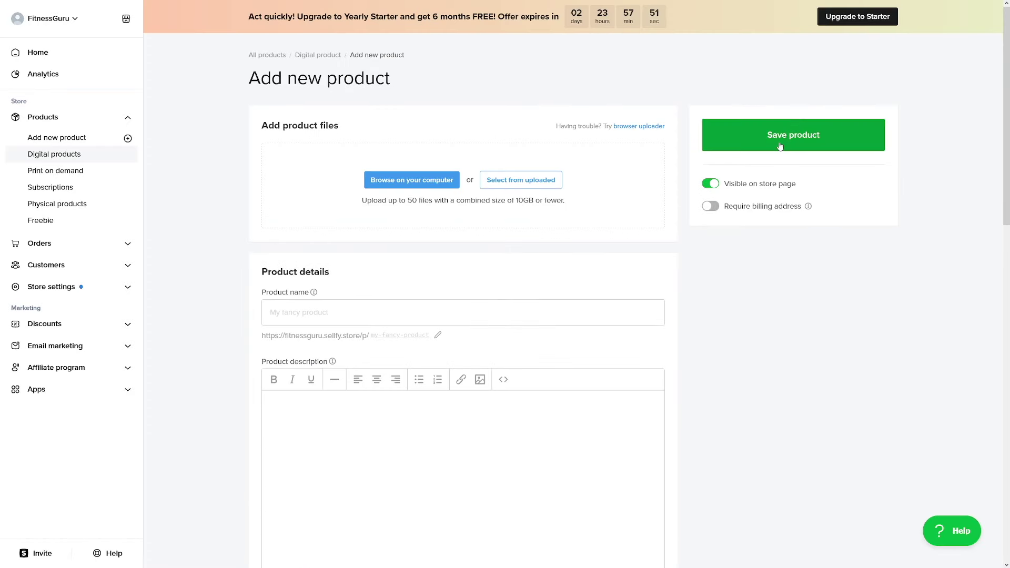